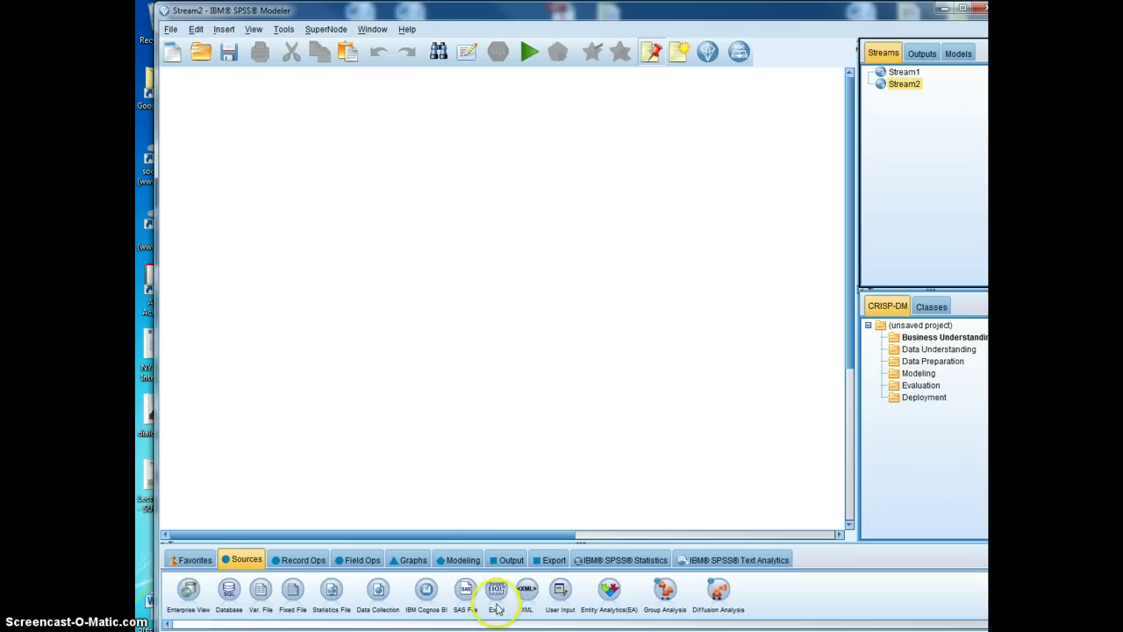
- Add an Excel source node to the canvas that imports the Excel 2007, 2010 file personhood-results-combined-10-9-13.xlsx
drag(497, 593, 243, 246)
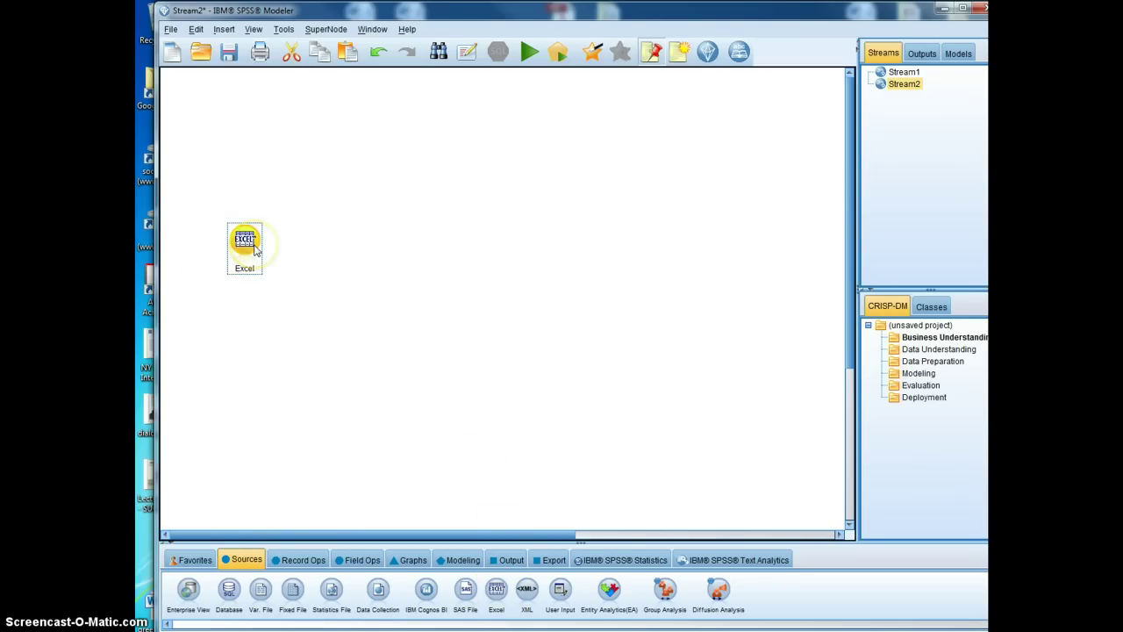
right_click(255, 250)
click(271, 255)
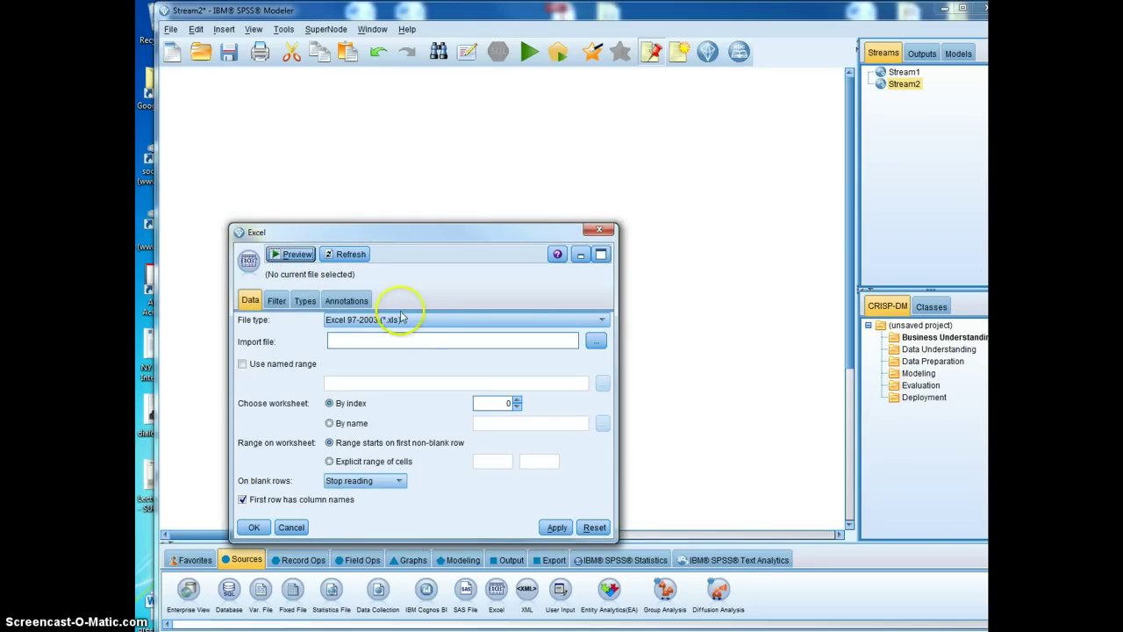
click(417, 321)
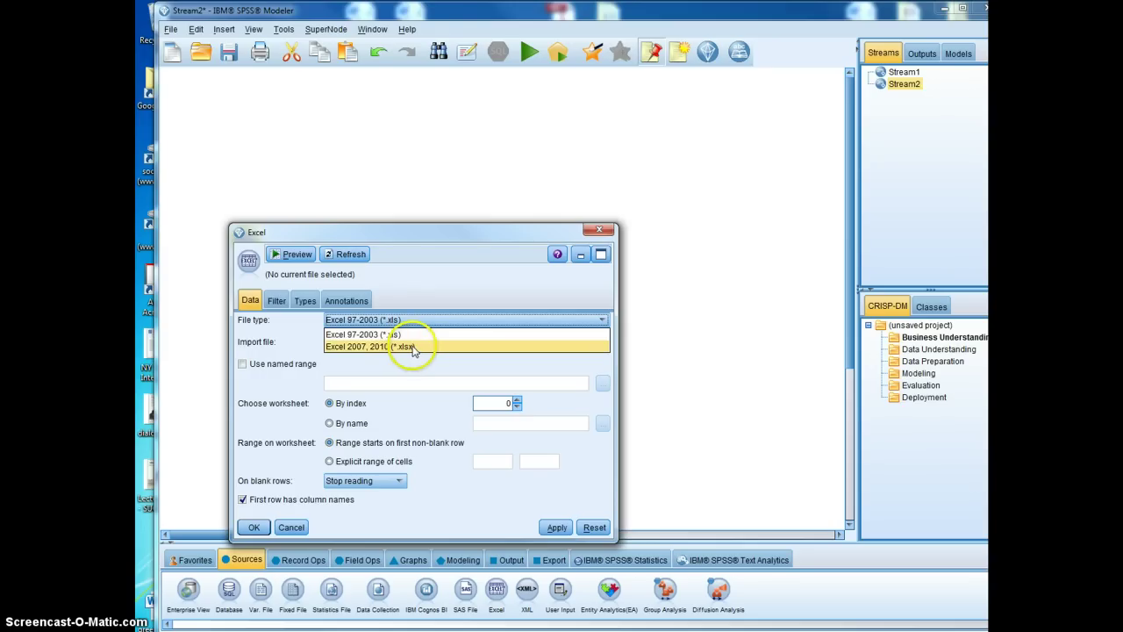
click(417, 348)
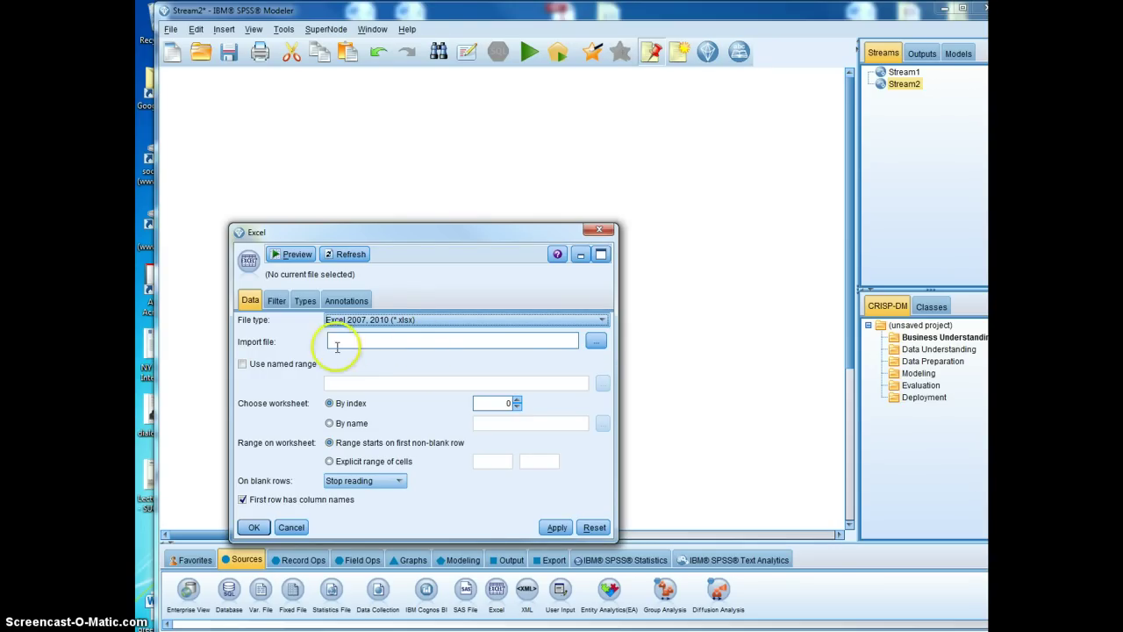
click(597, 341)
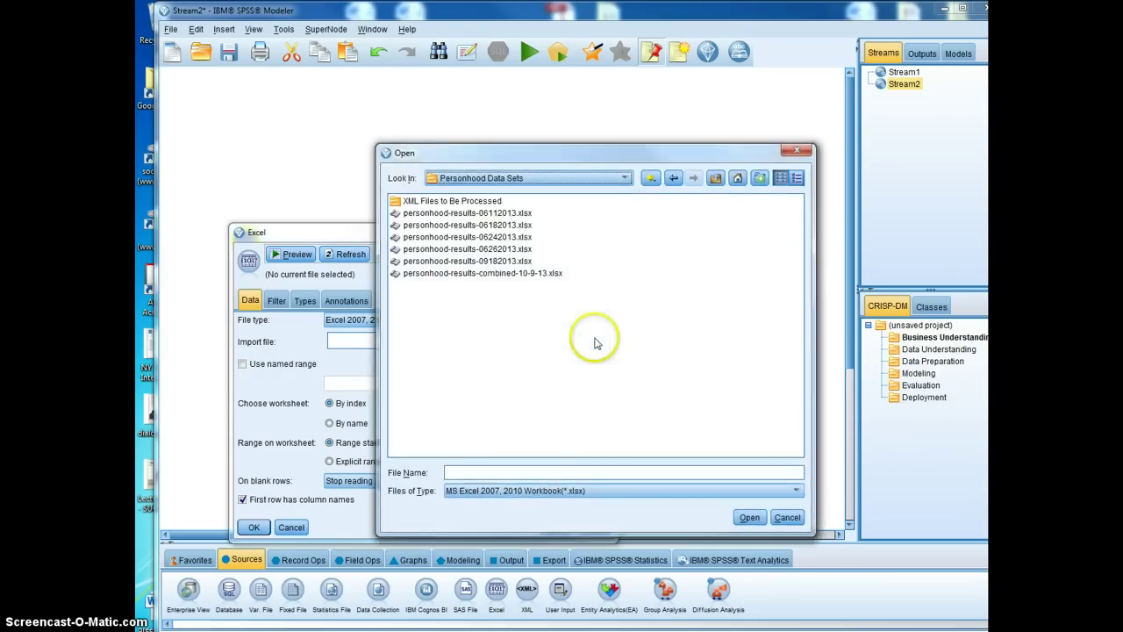
click(530, 274)
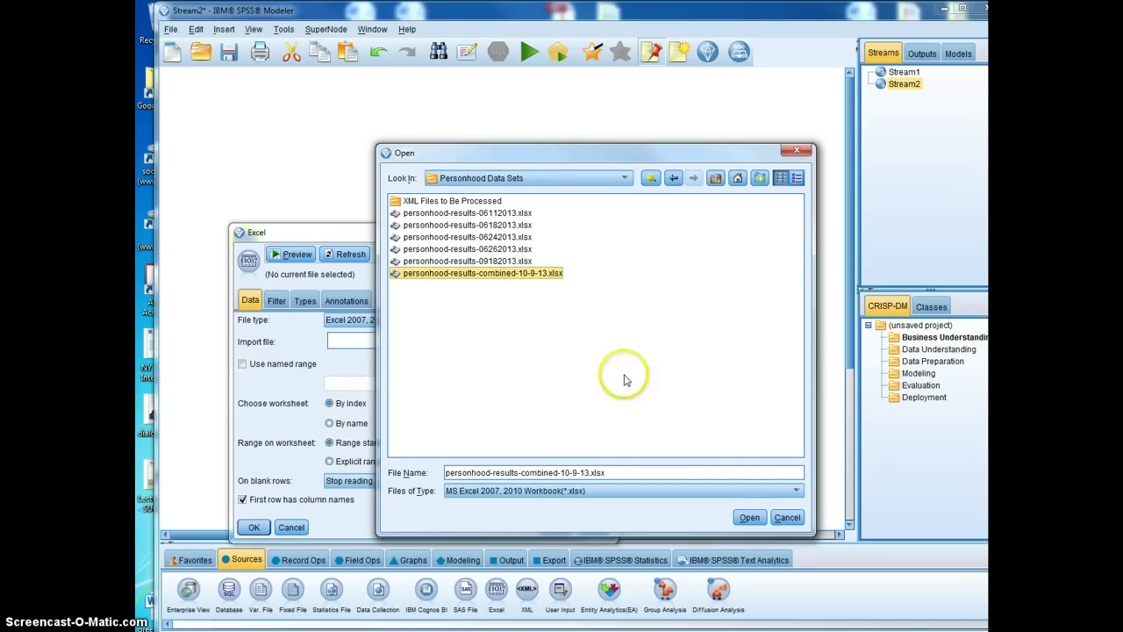
click(748, 518)
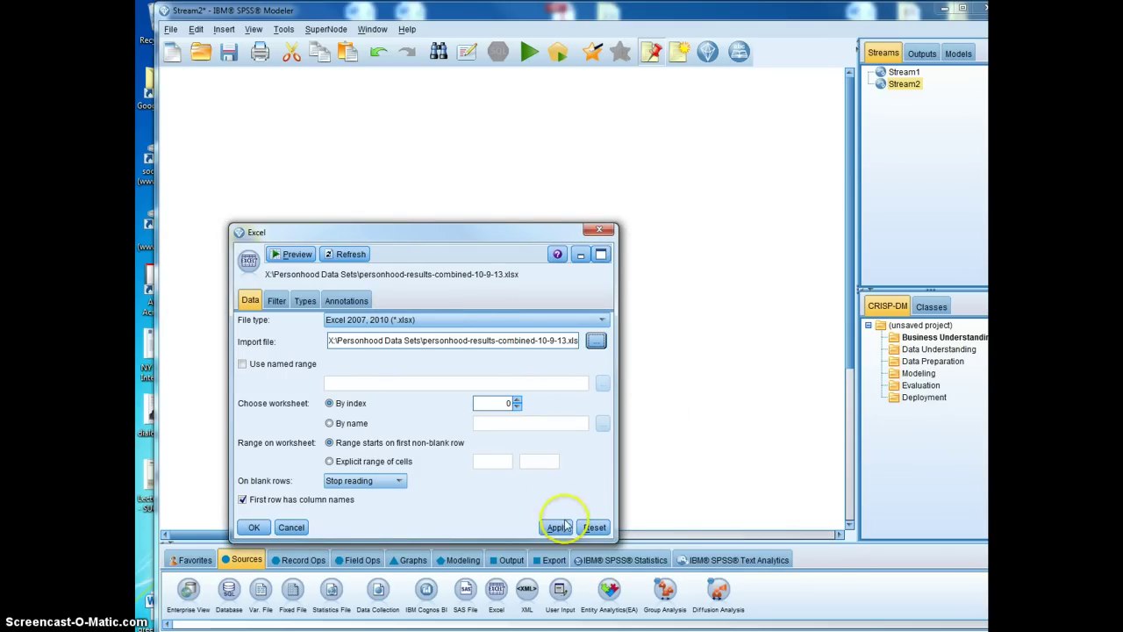
click(253, 529)
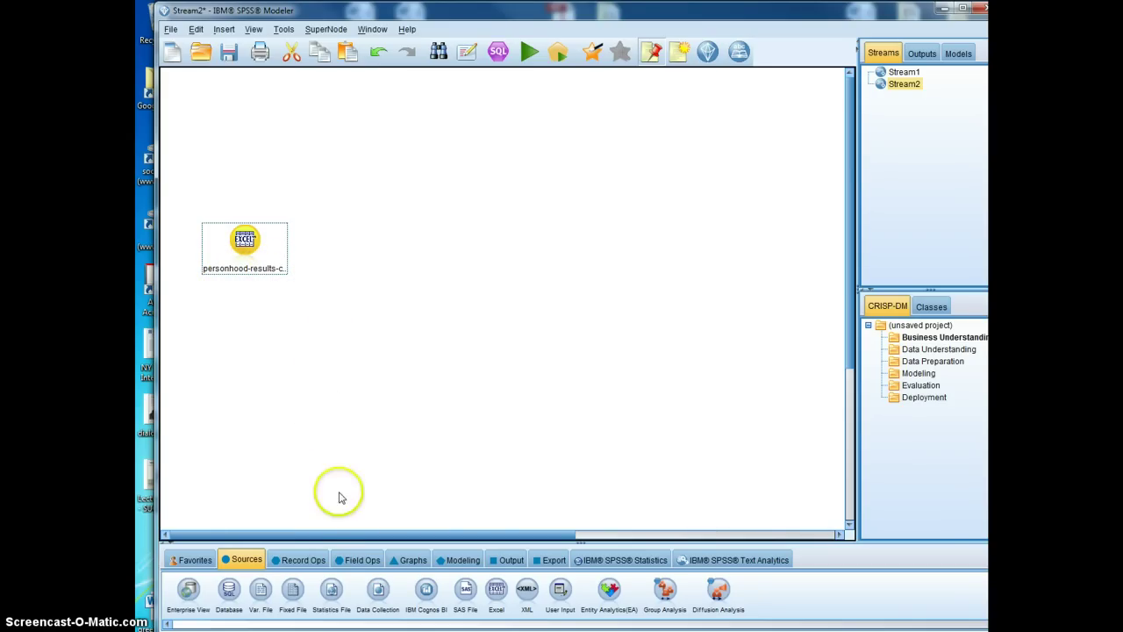
- Add a Type node beside the Excel source node and connect the Excel node to it
click(365, 562)
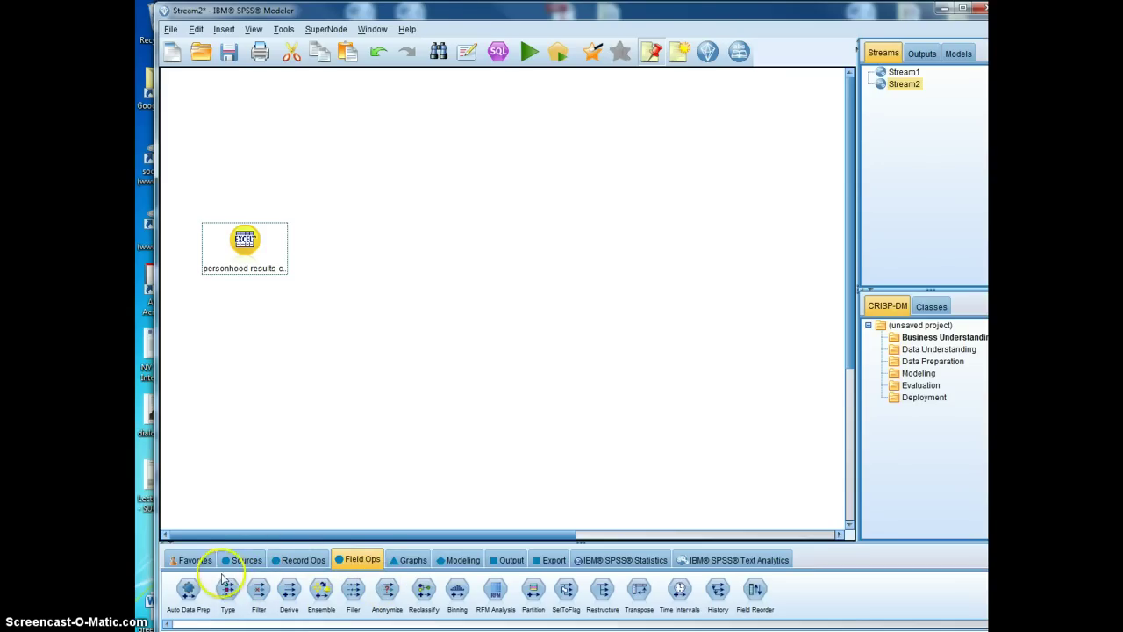
drag(229, 590, 421, 253)
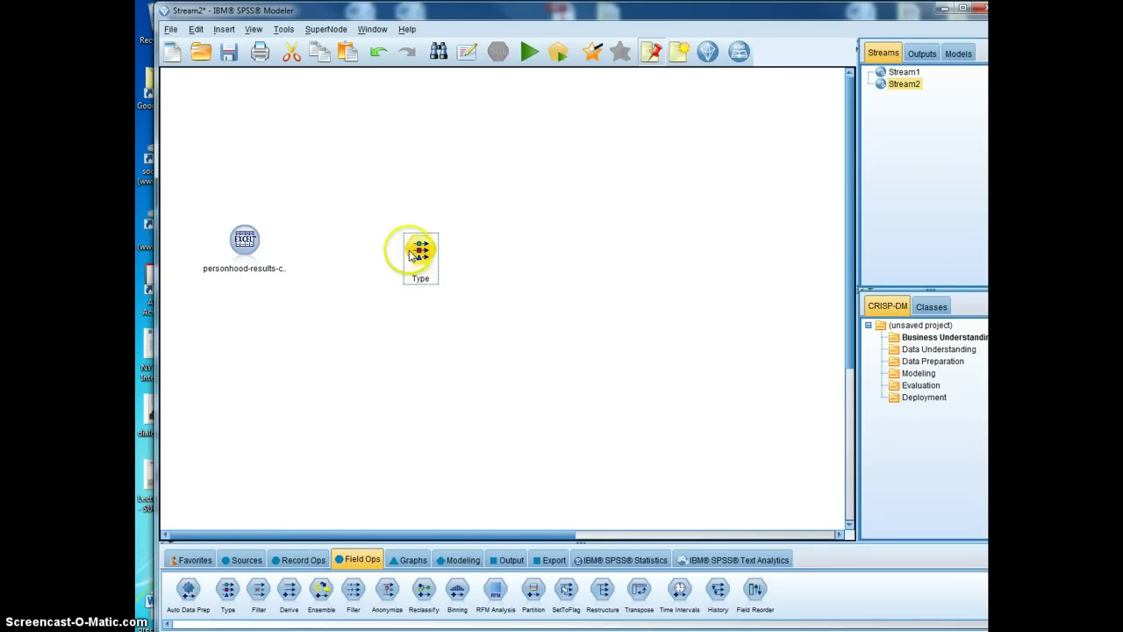
right_click(250, 241)
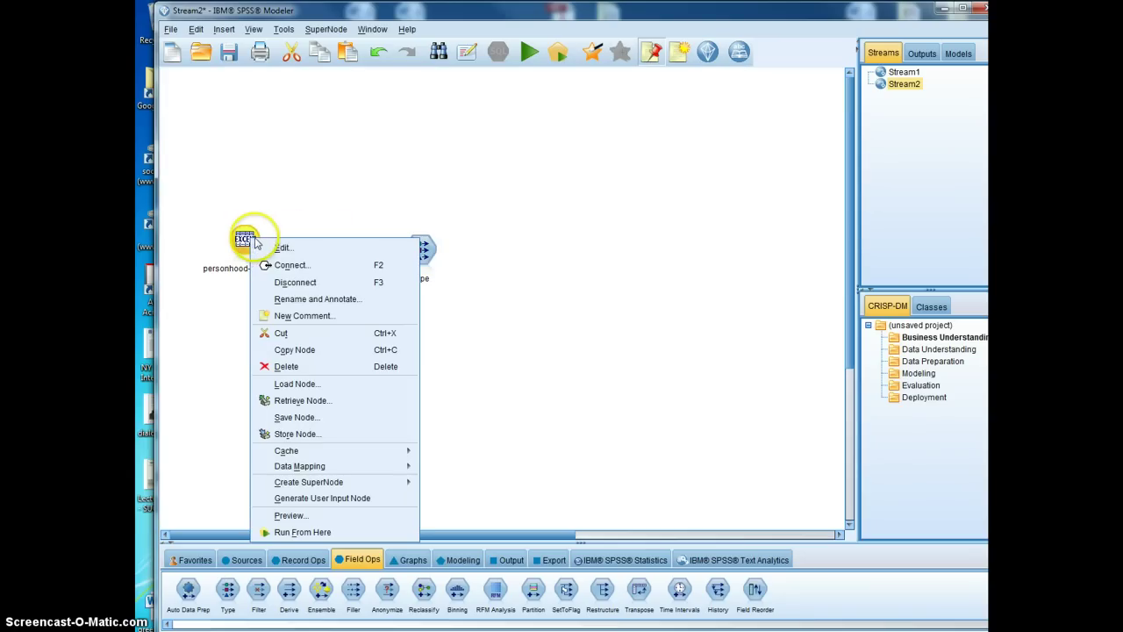
click(289, 265)
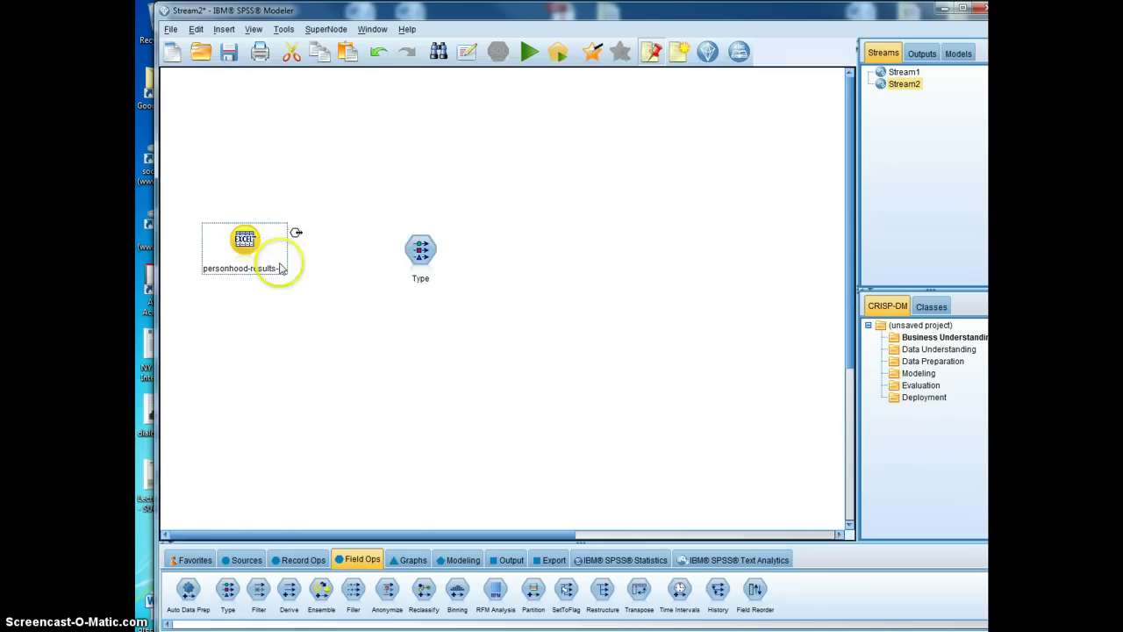
click(419, 254)
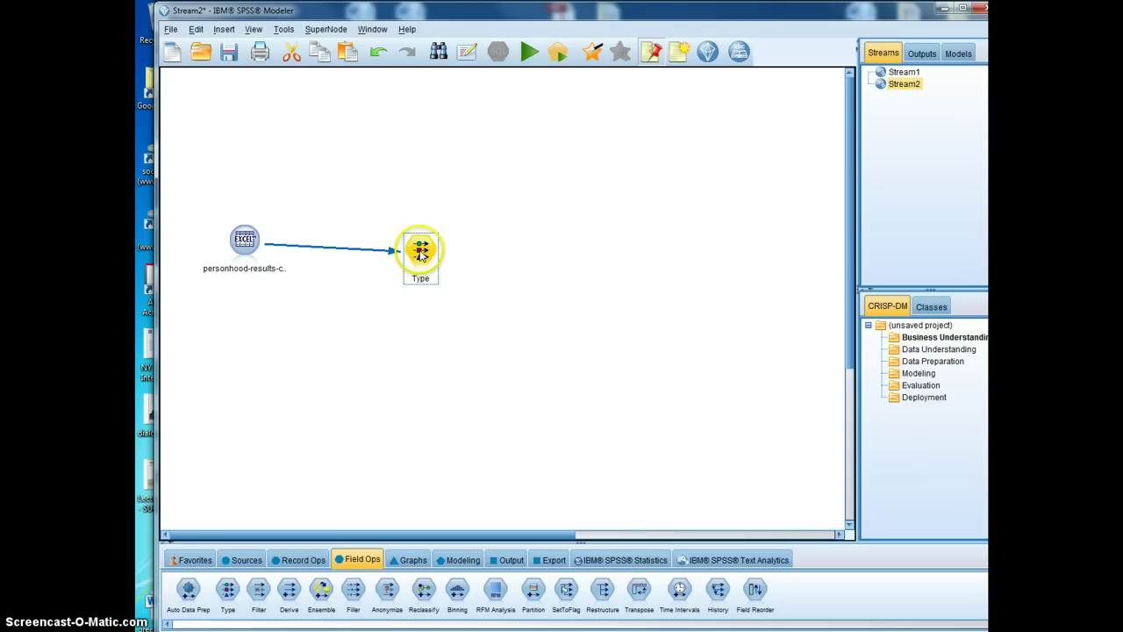
- Review the fields' measurement levels in the Type node, including the options offered for Title, and accept the settings
right_click(420, 254)
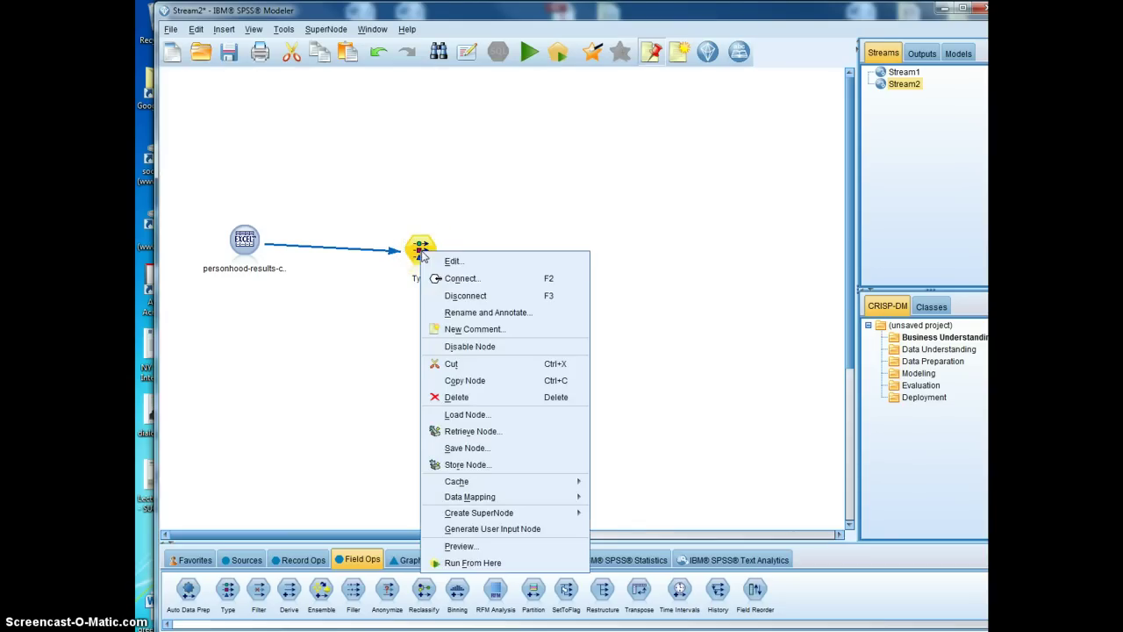
click(449, 251)
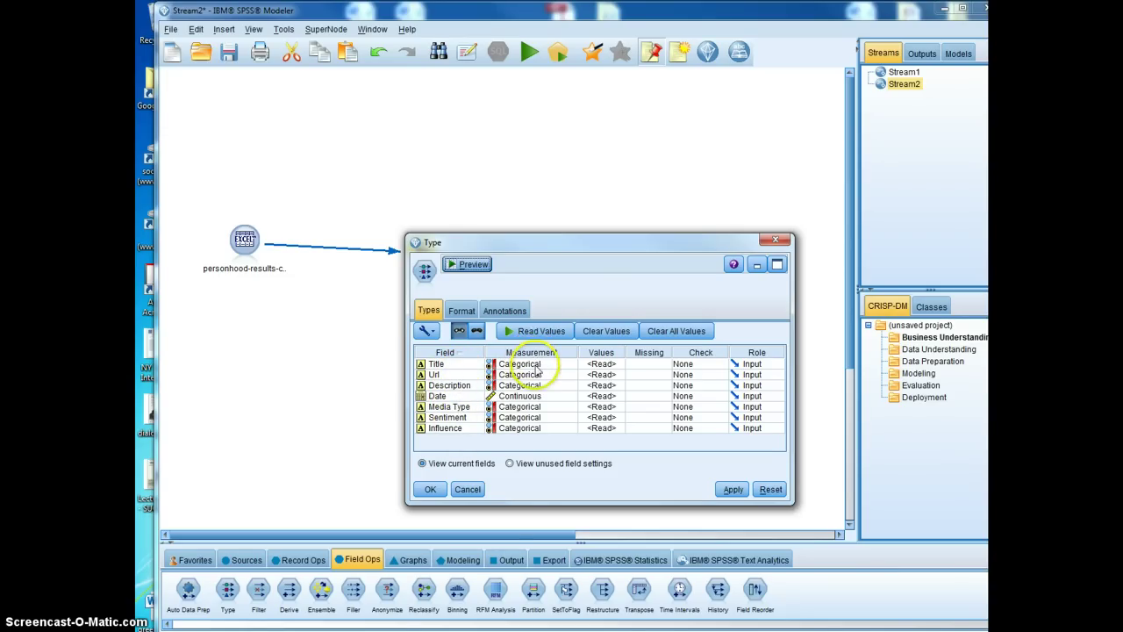
click(540, 365)
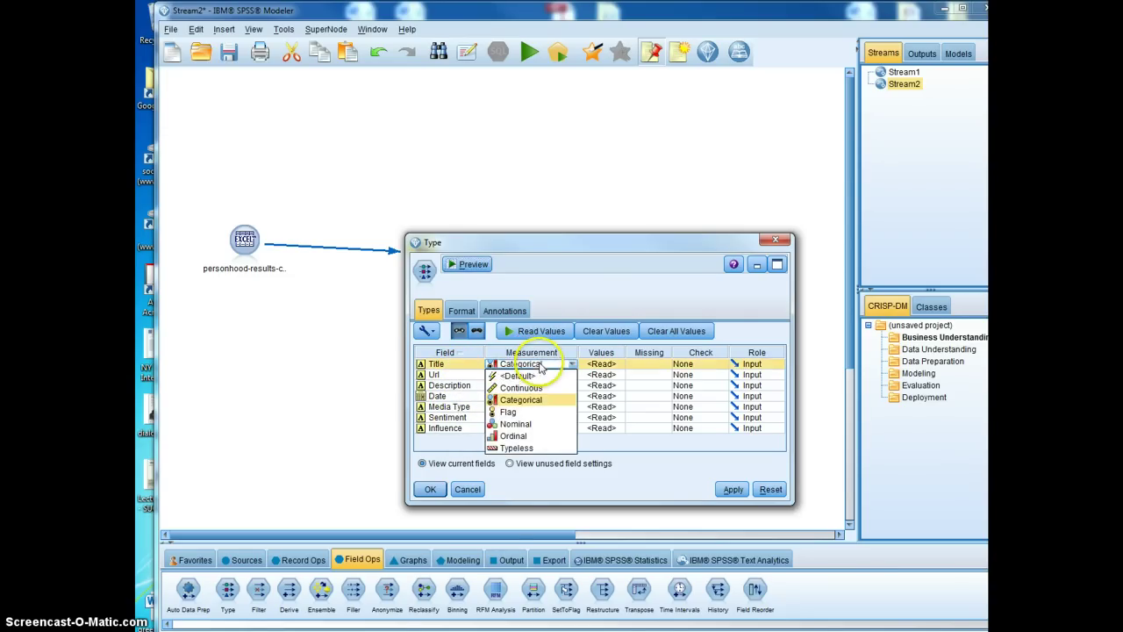
click(522, 399)
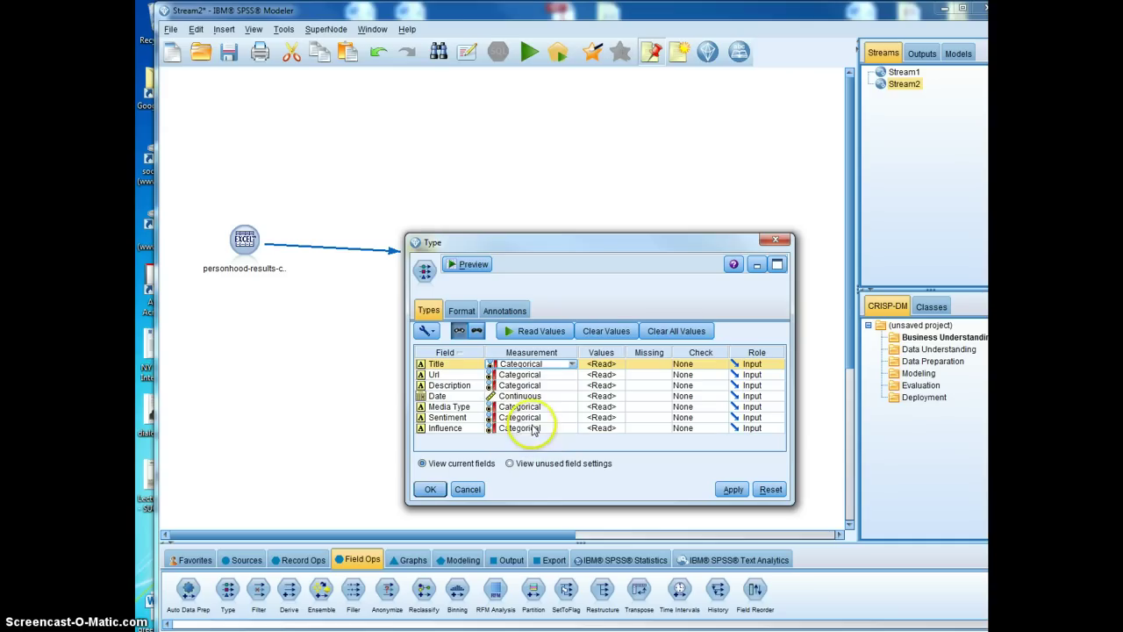
click(550, 364)
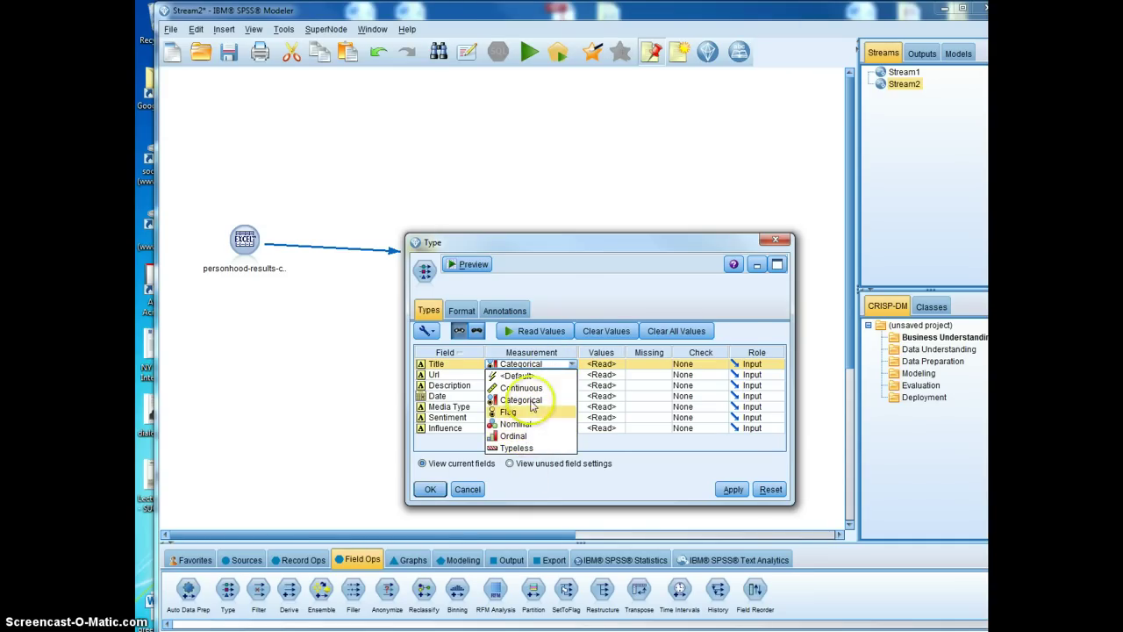
click(564, 279)
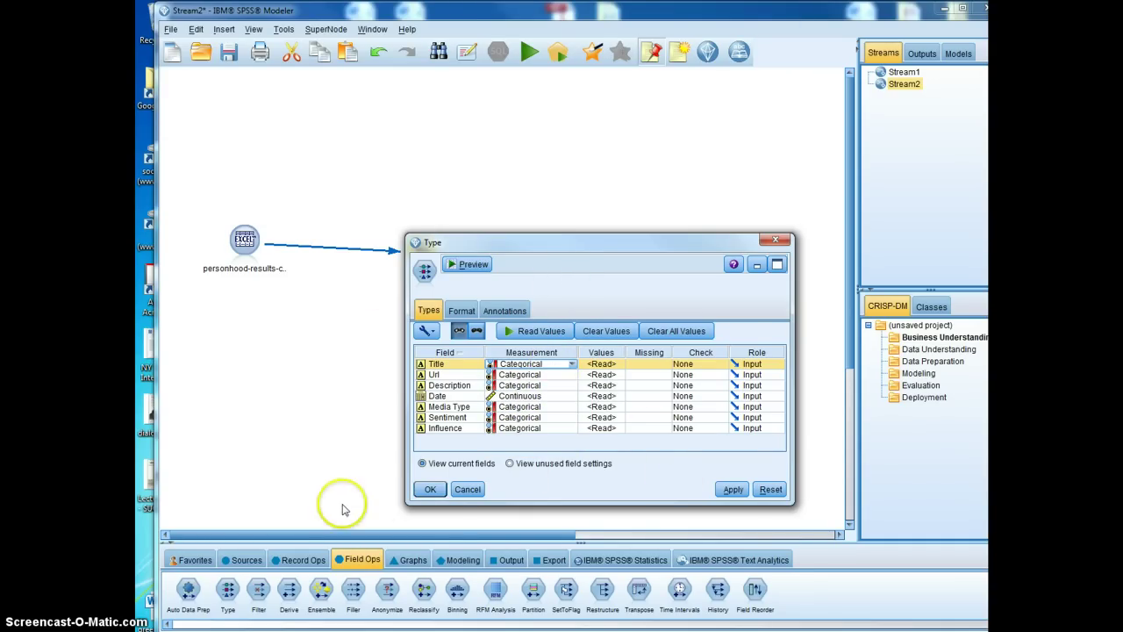
click(452, 388)
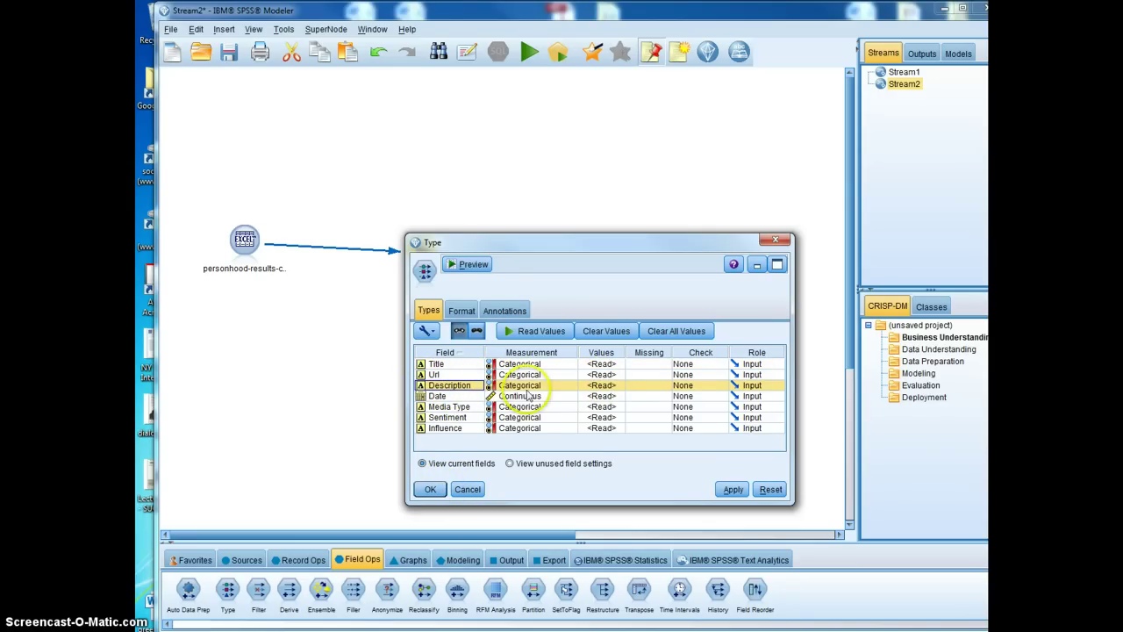
click(430, 489)
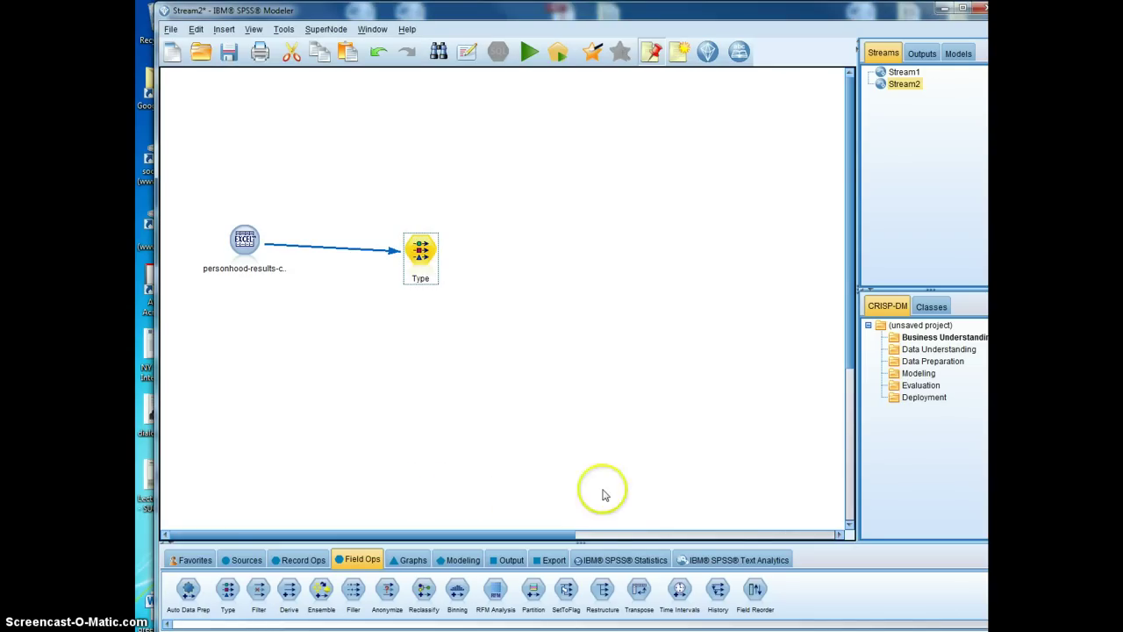
- Add a Text Mining node beyond the Type node and connect the Type node to it
click(746, 561)
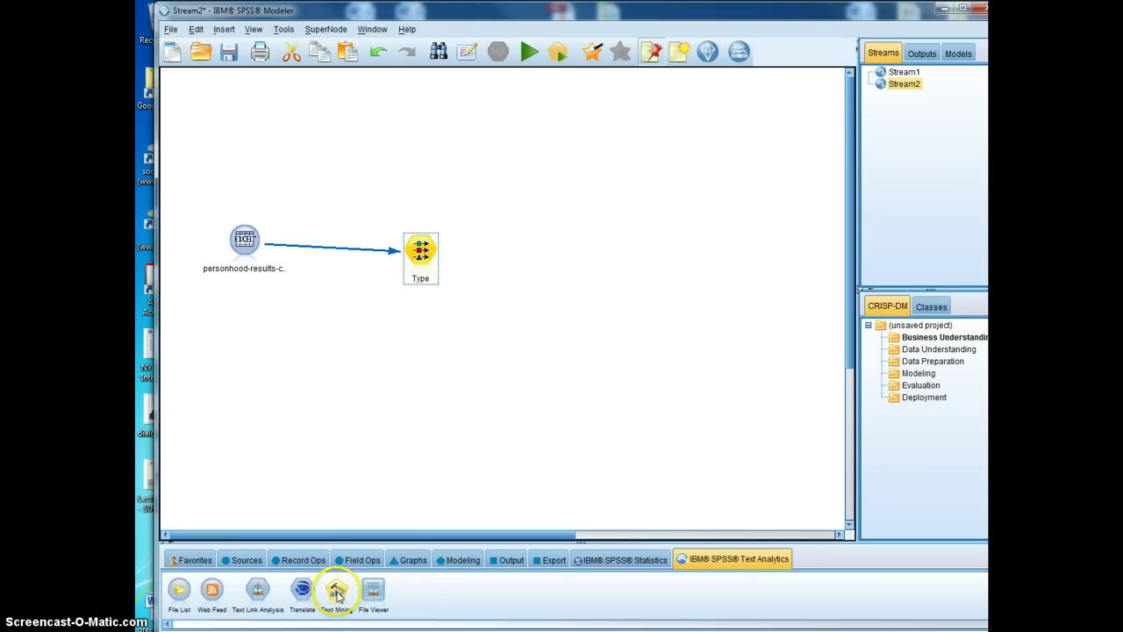
drag(337, 595, 551, 255)
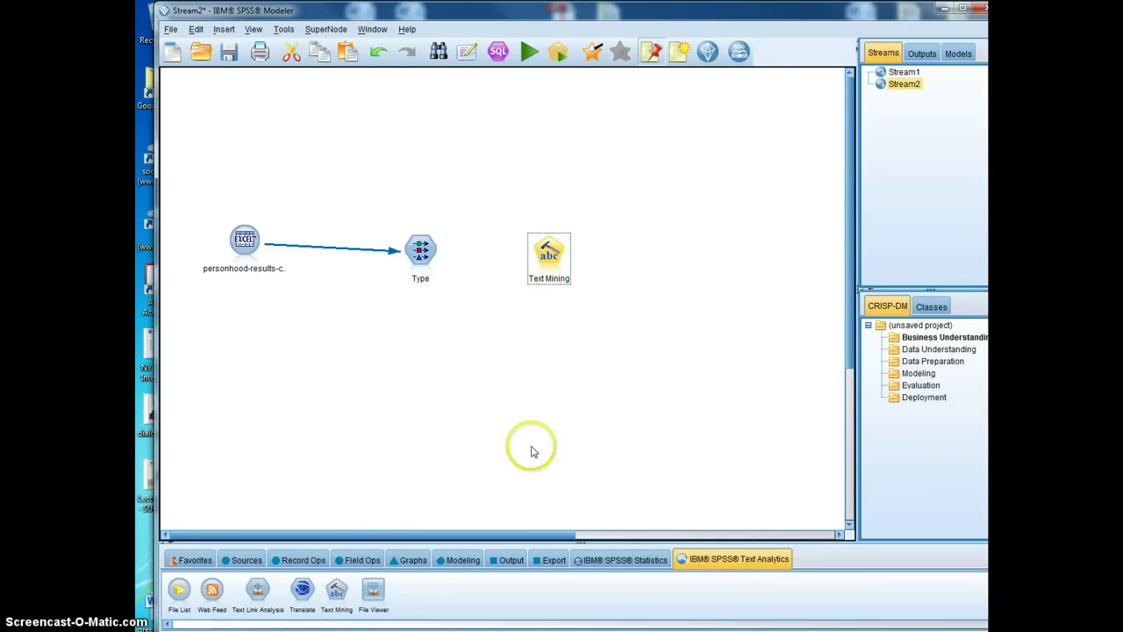
right_click(422, 252)
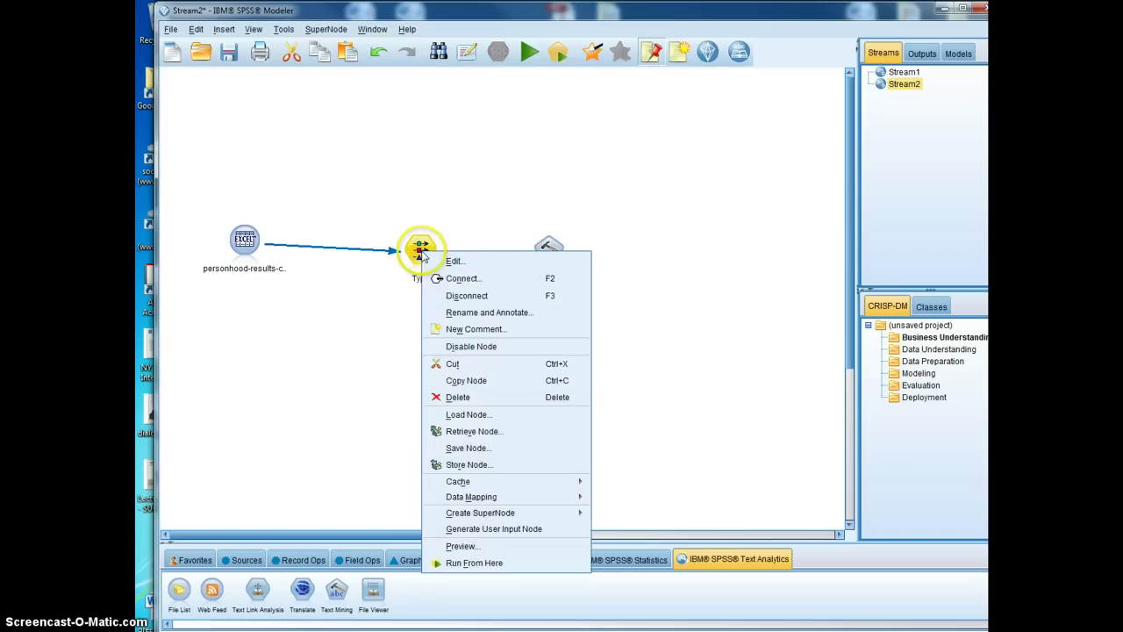
click(461, 278)
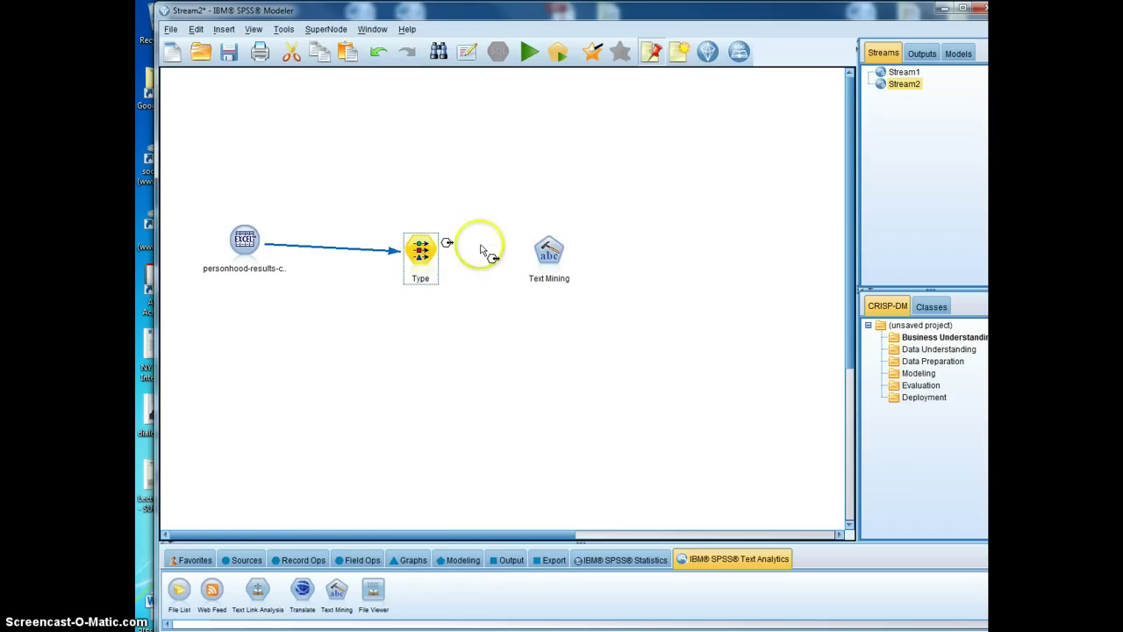
click(548, 255)
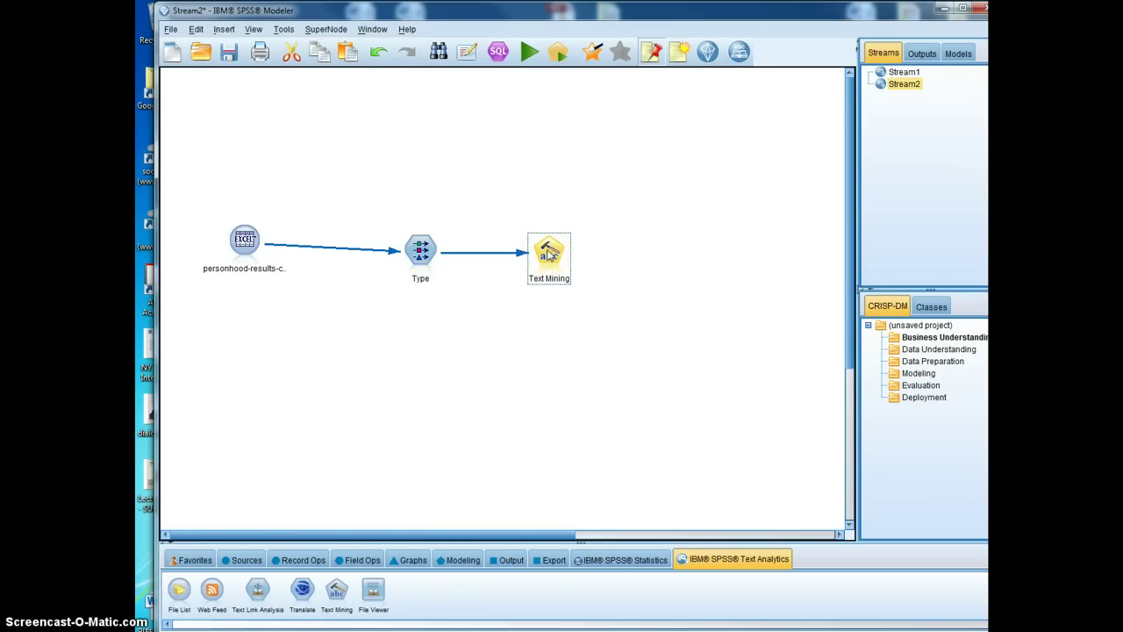
- Set Description as the text field in the Text Mining node's settings
right_click(549, 254)
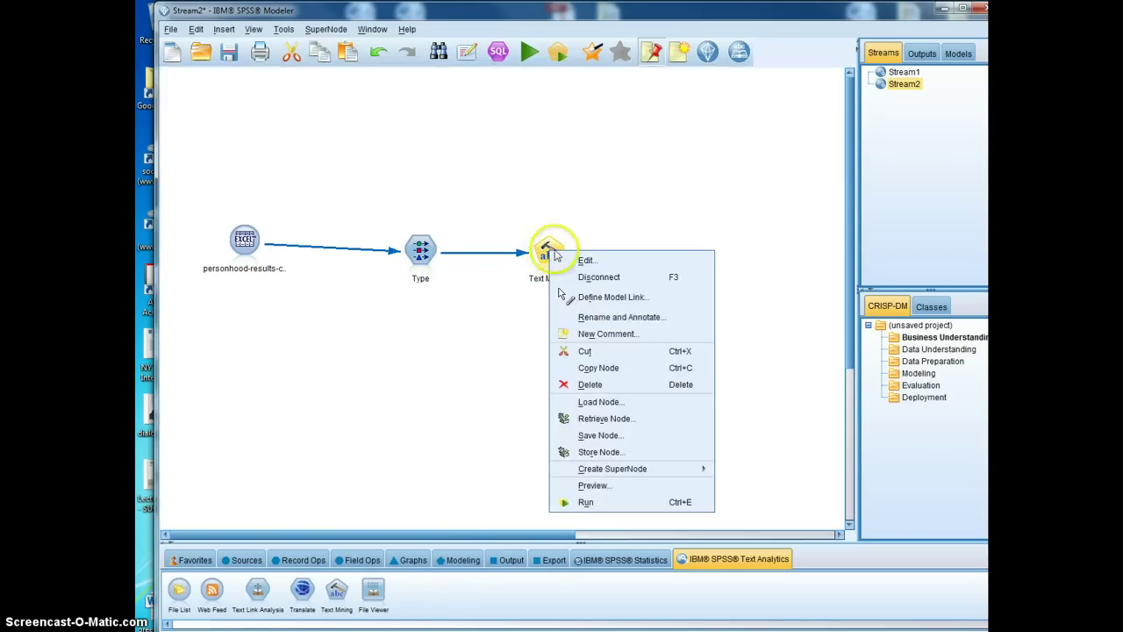
click(581, 260)
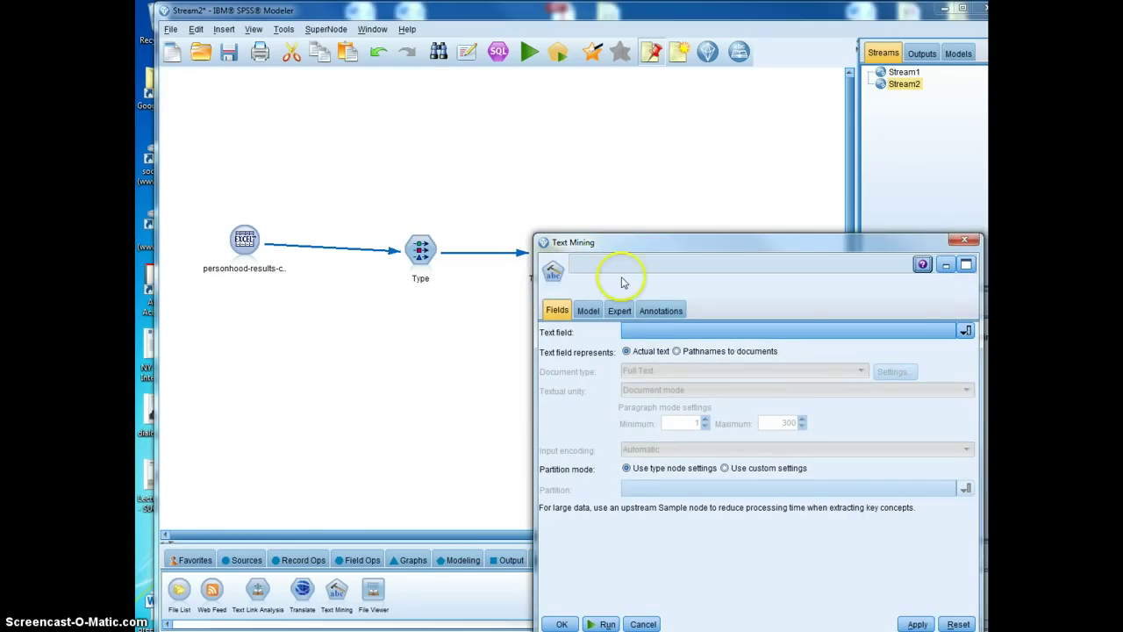
click(965, 331)
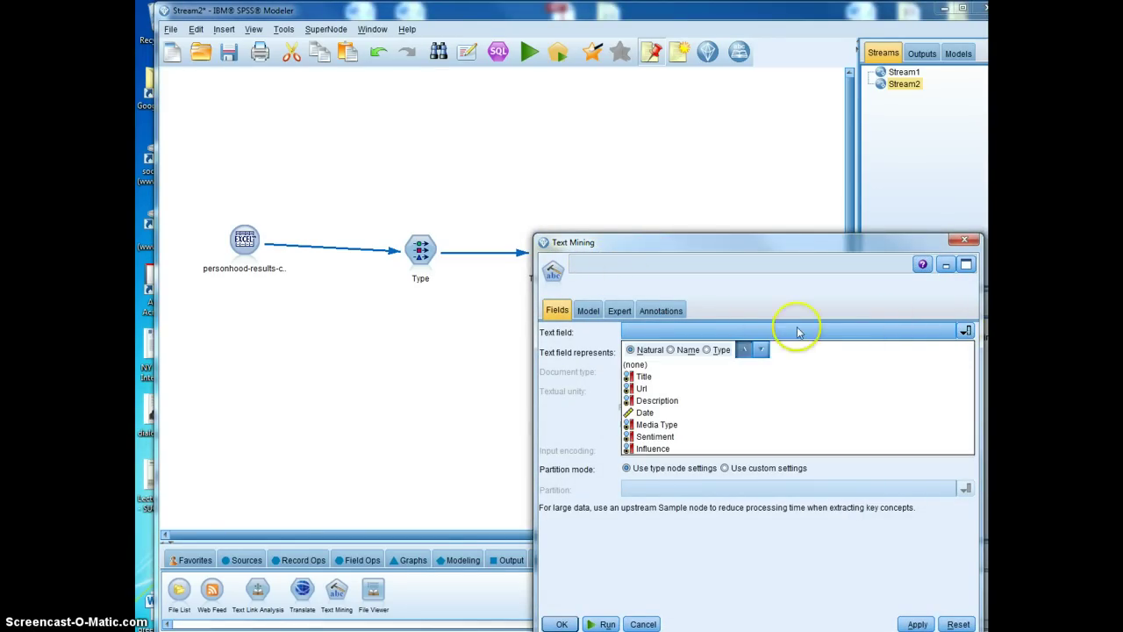
click(658, 401)
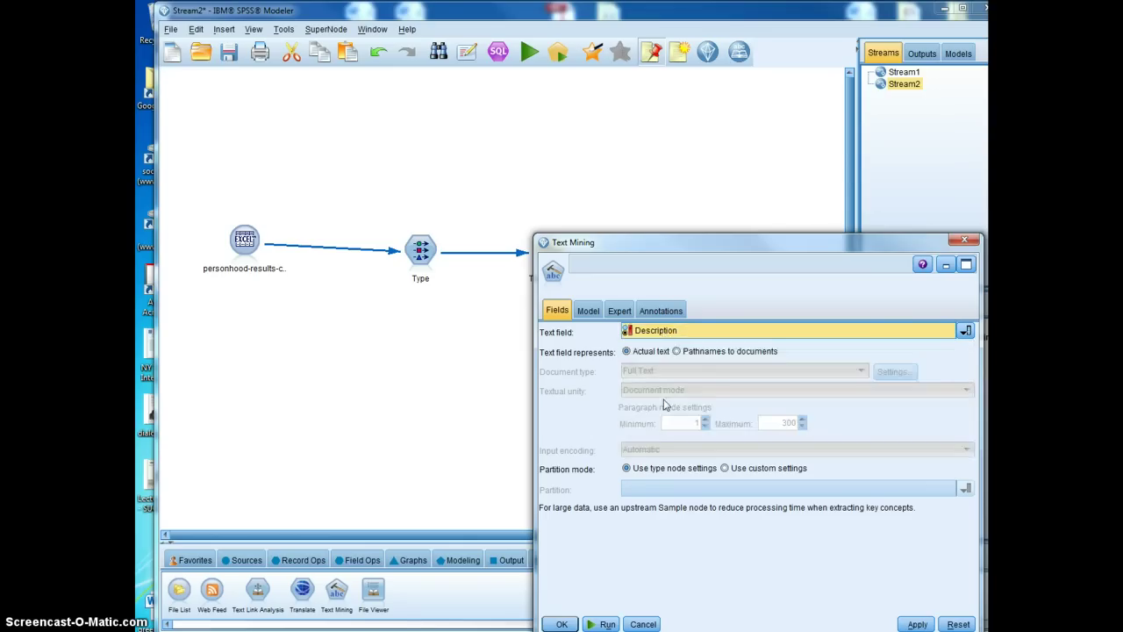
click(562, 623)
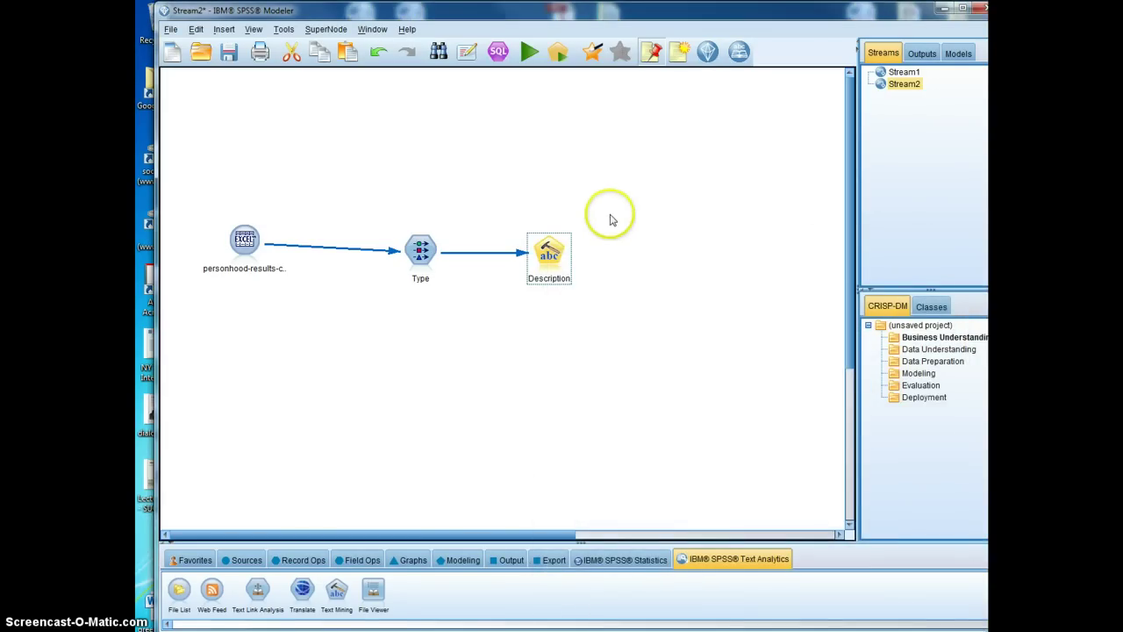
click(170, 29)
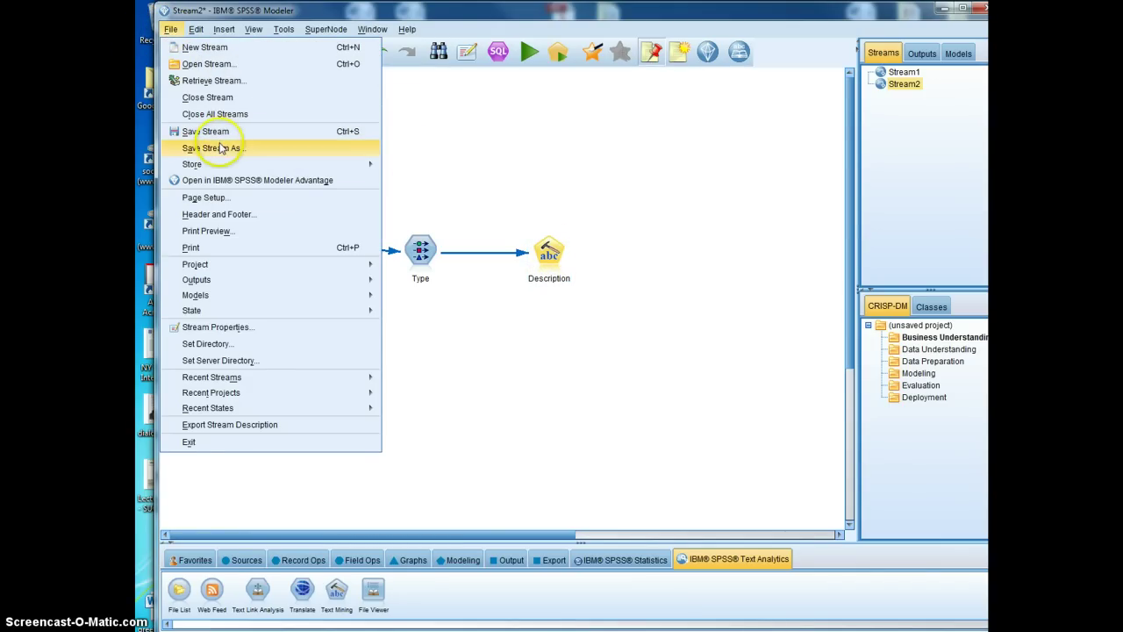
click(672, 168)
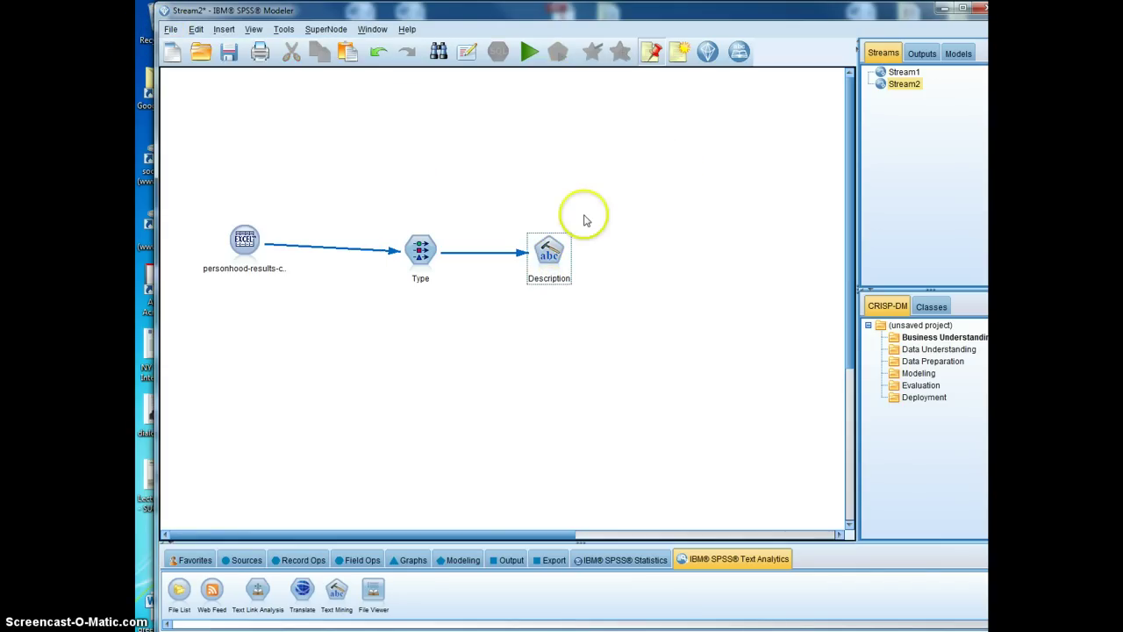
- Run the Description text mining node to extract concepts in the Interactive Workbench
click(548, 261)
right_click(548, 262)
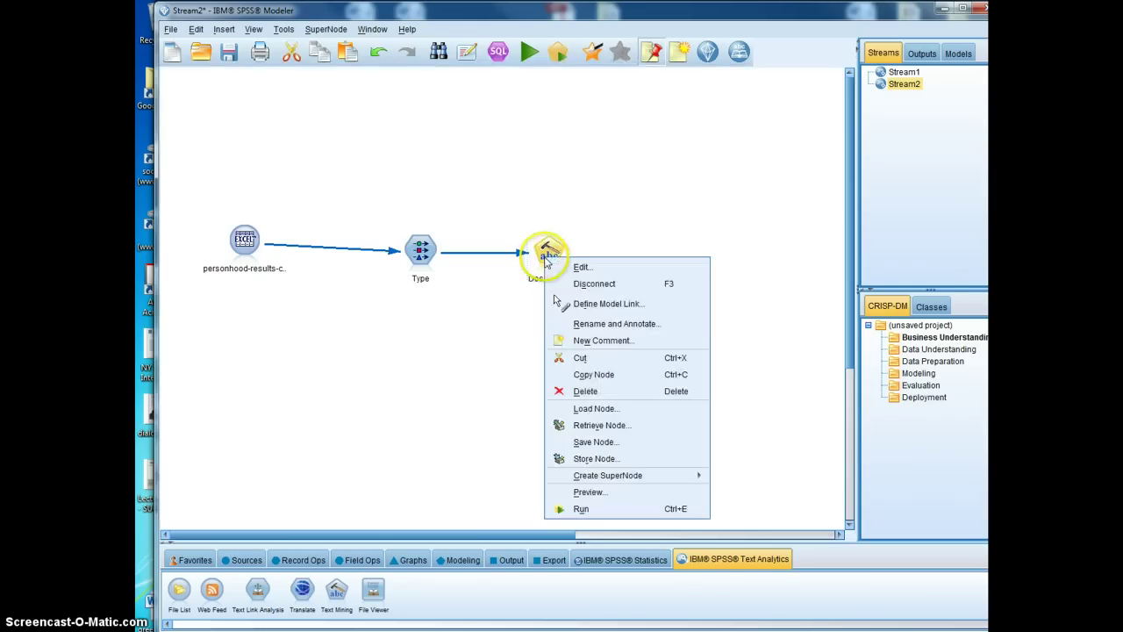
click(581, 510)
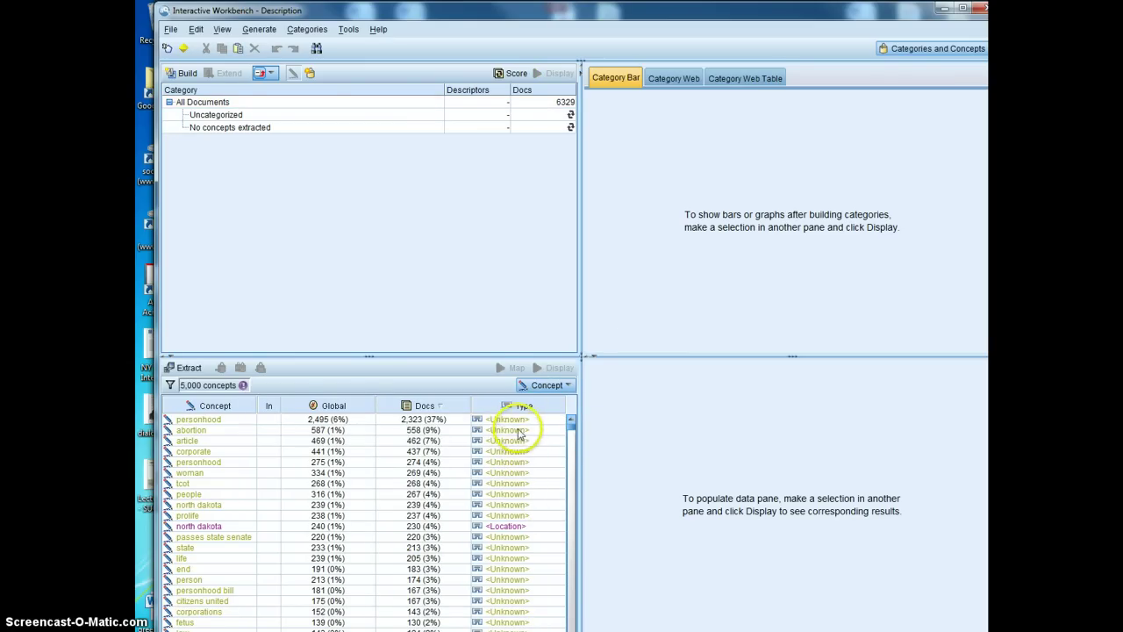
- Look through the extracted concepts and their assigned types, including the north dakota concept typed as Location
click(508, 518)
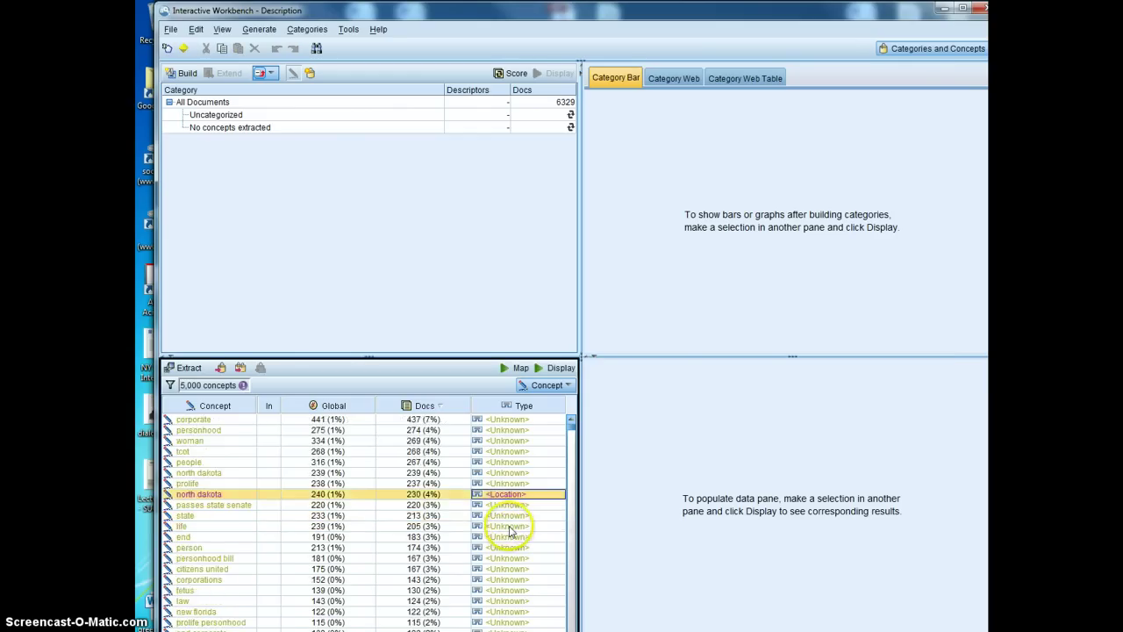
click(511, 527)
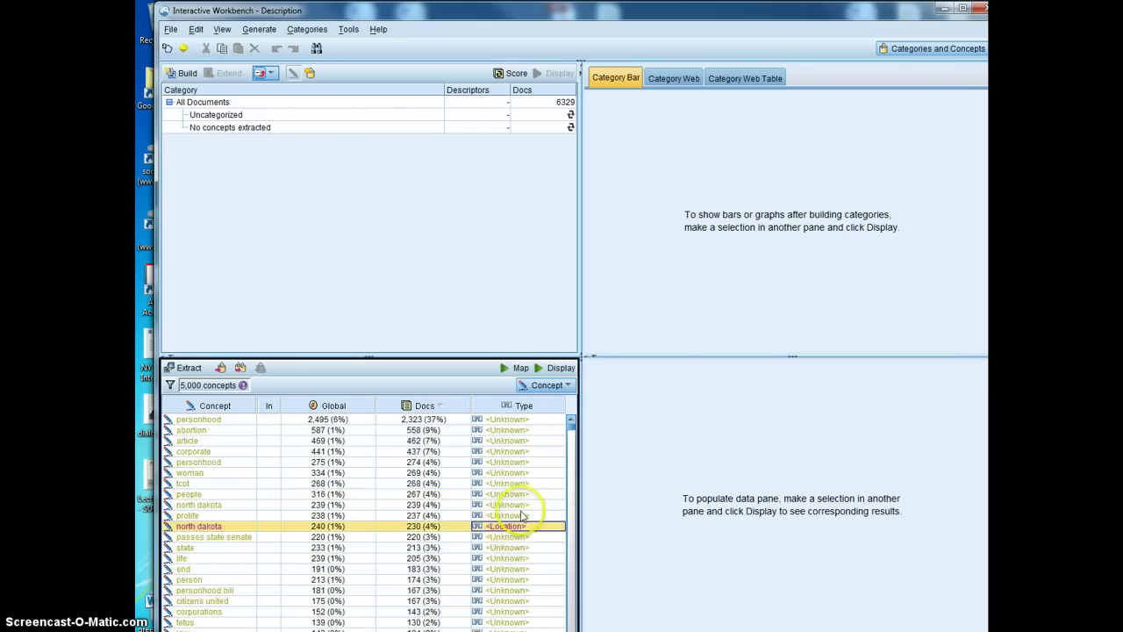
scroll(527, 522, down, 5)
scroll(528, 521, down, 3)
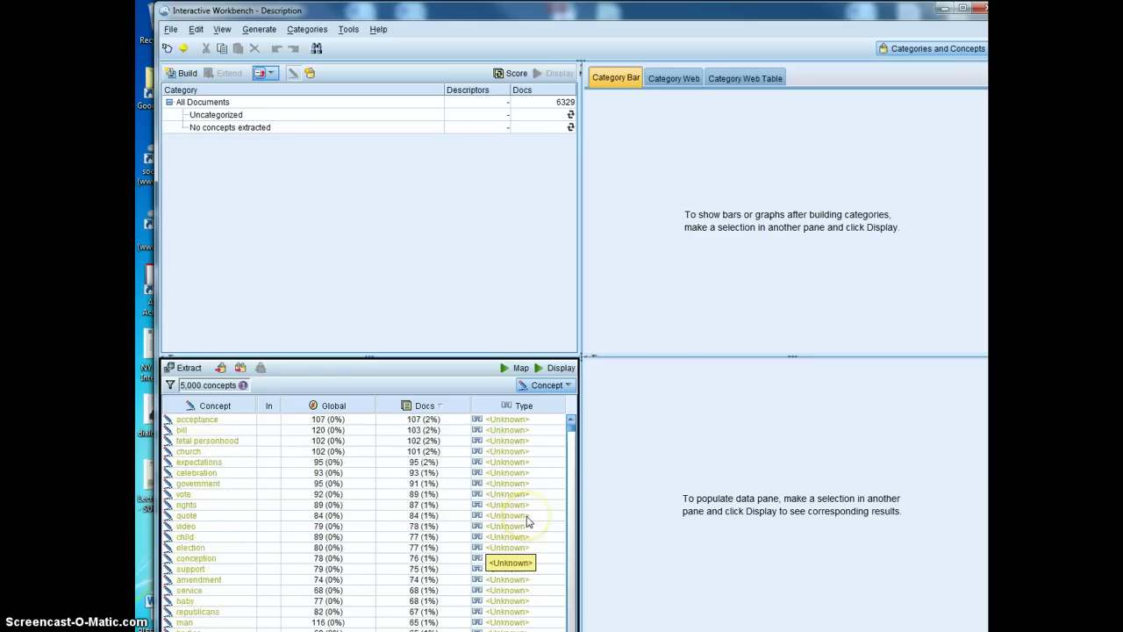
scroll(528, 521, down, 3)
scroll(522, 520, up, 11)
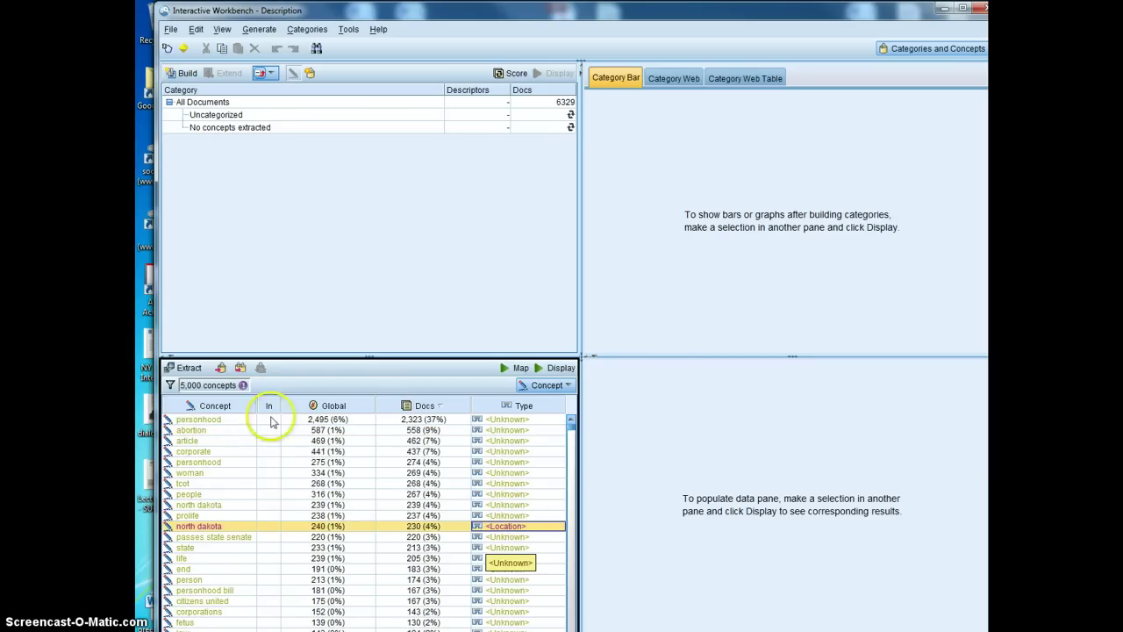
- Generate the concept map for the most frequent personhood concept with the current index settings, view it enlarged, and close it
click(211, 421)
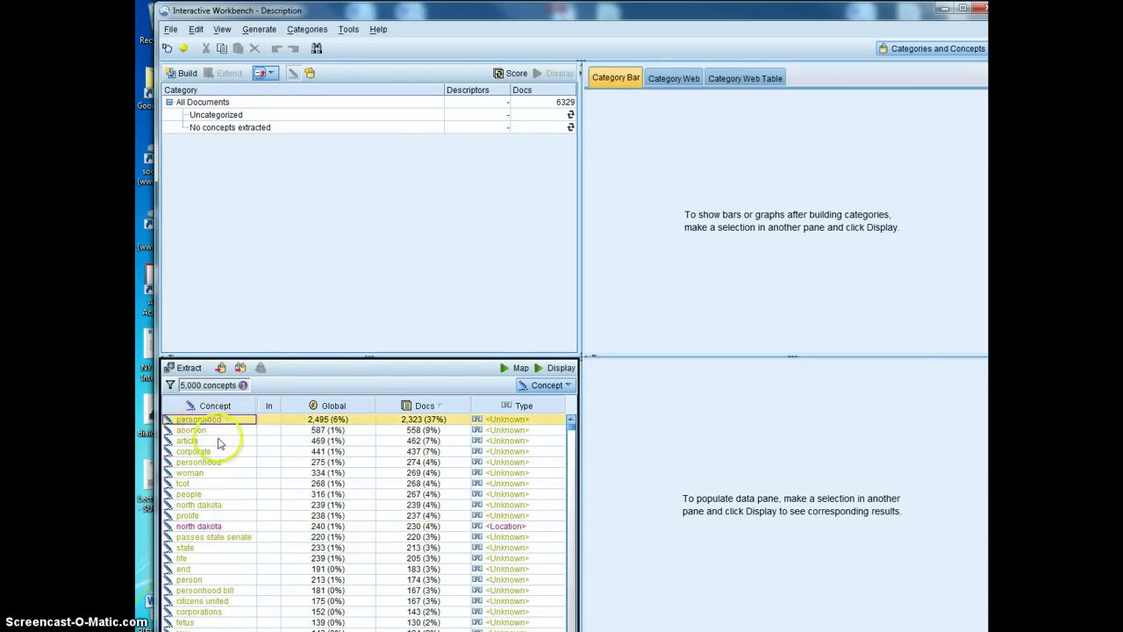
click(516, 370)
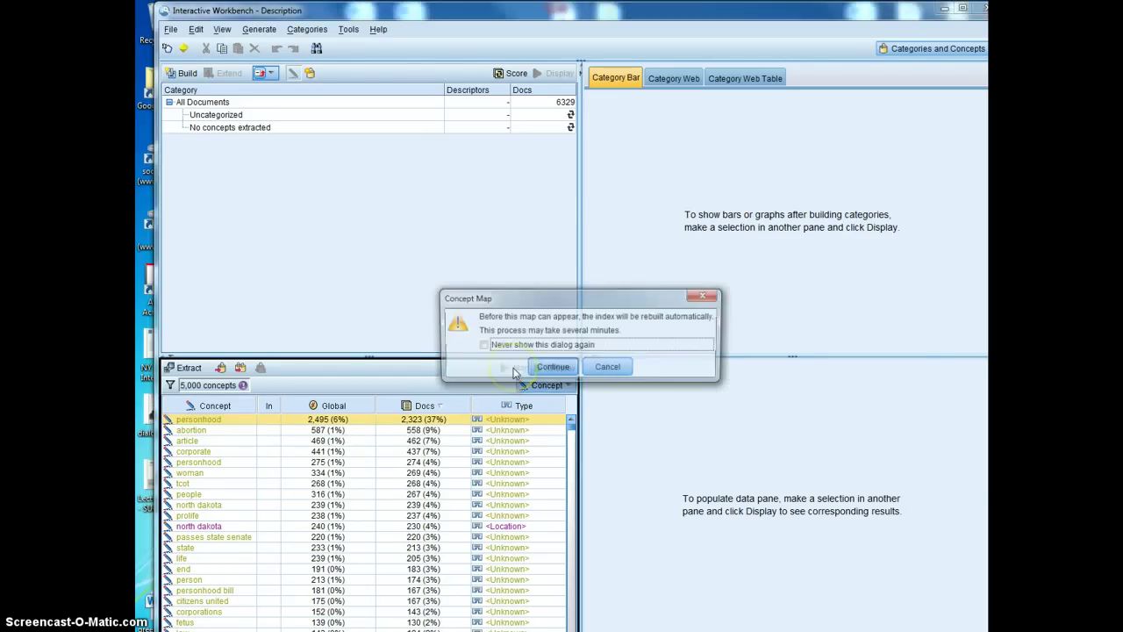
click(554, 369)
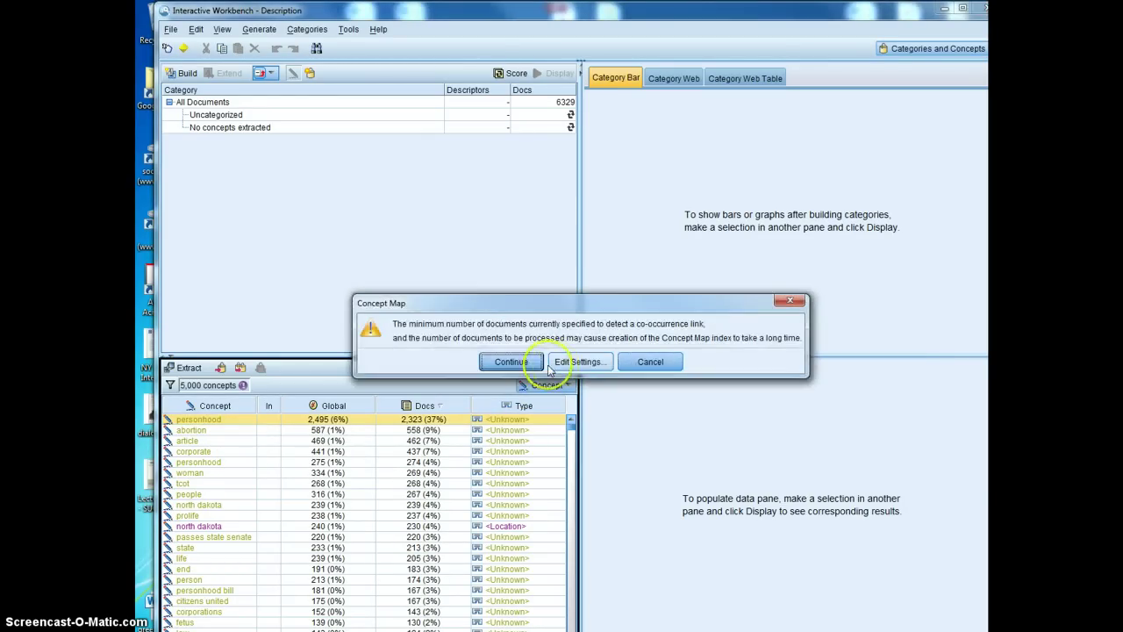
click(514, 363)
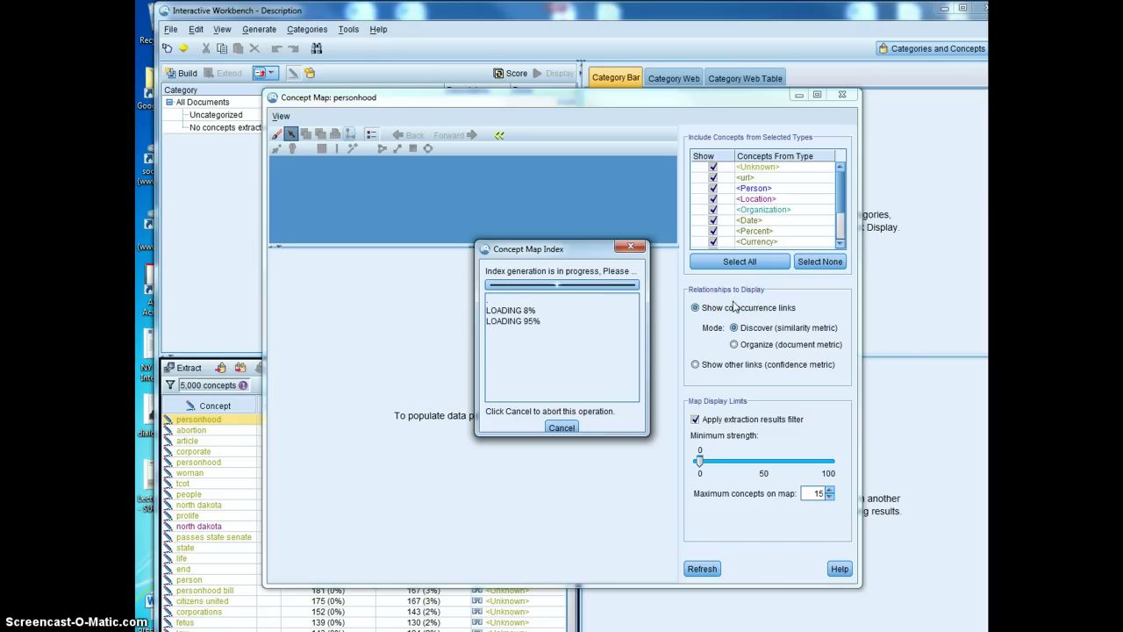
click(817, 96)
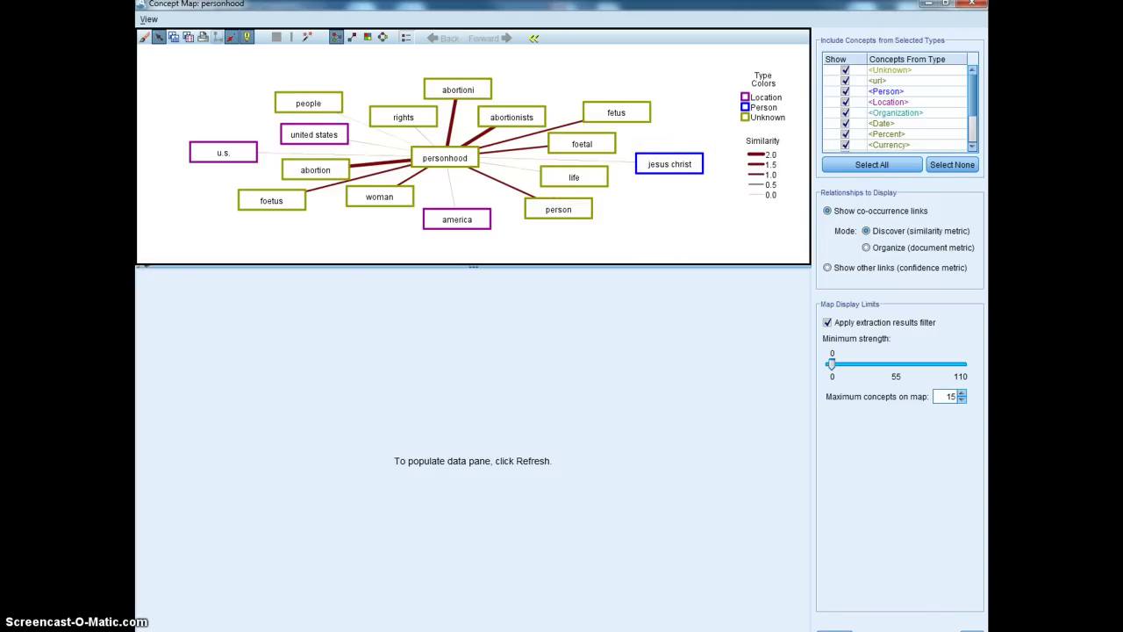
click(974, 7)
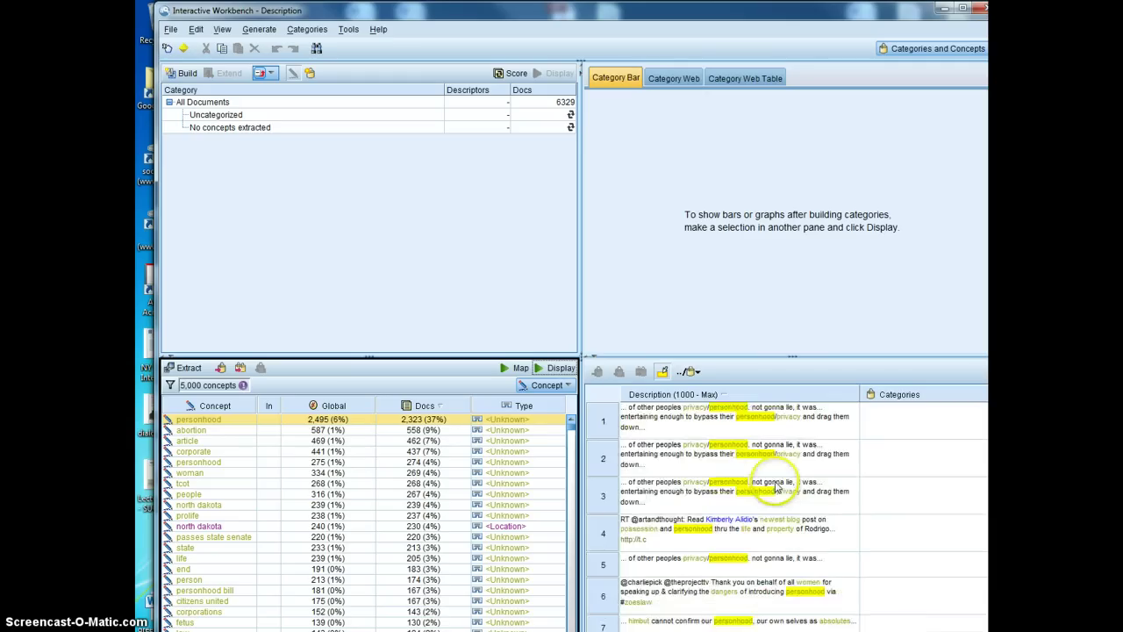
- Read through the Description records that contain the personhood concept
click(706, 427)
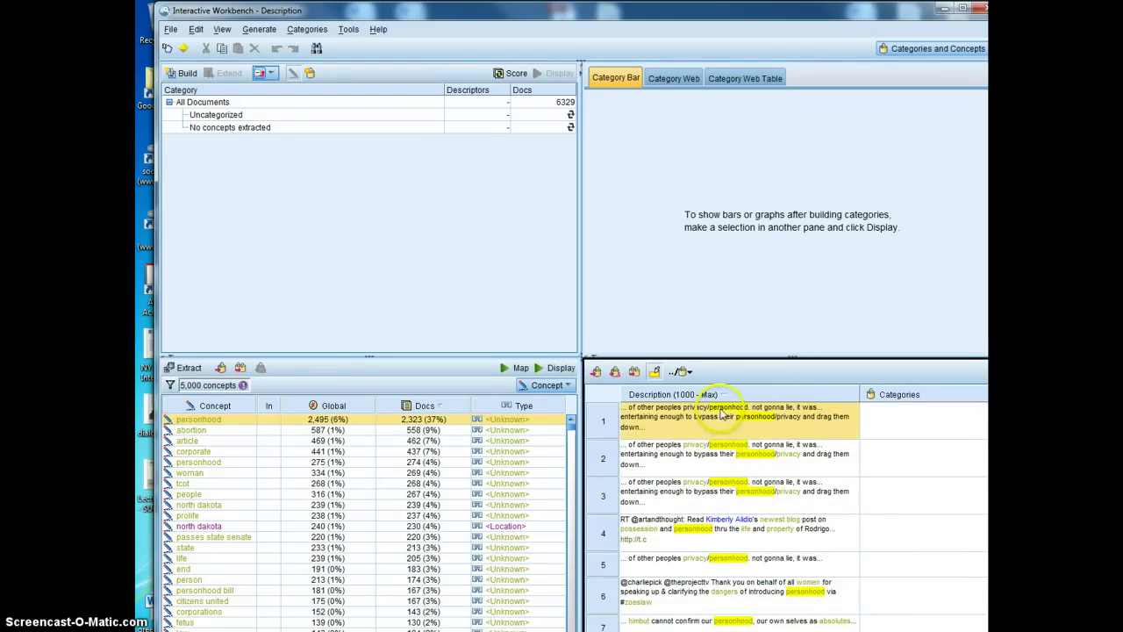
scroll(751, 433, down, 7)
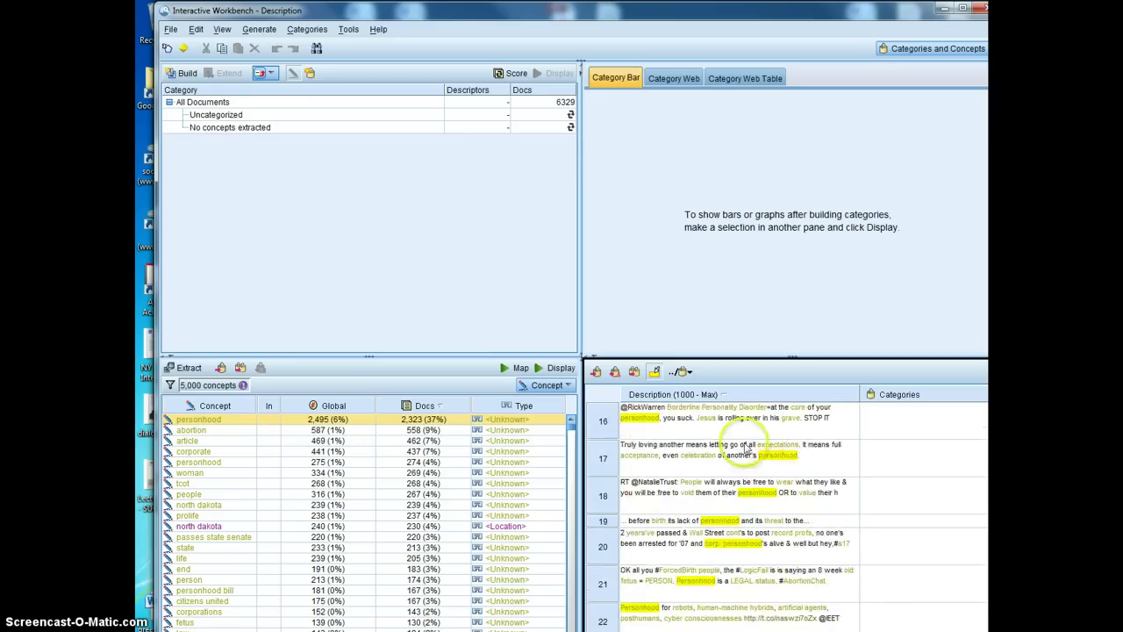
scroll(775, 551, down, 11)
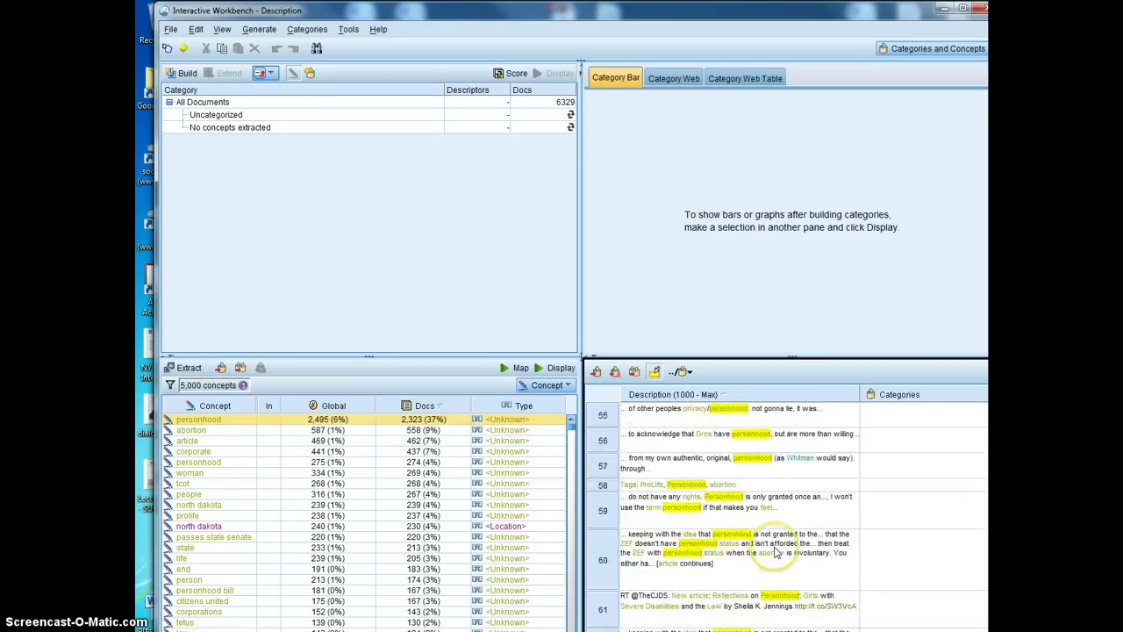
scroll(775, 551, up, 13)
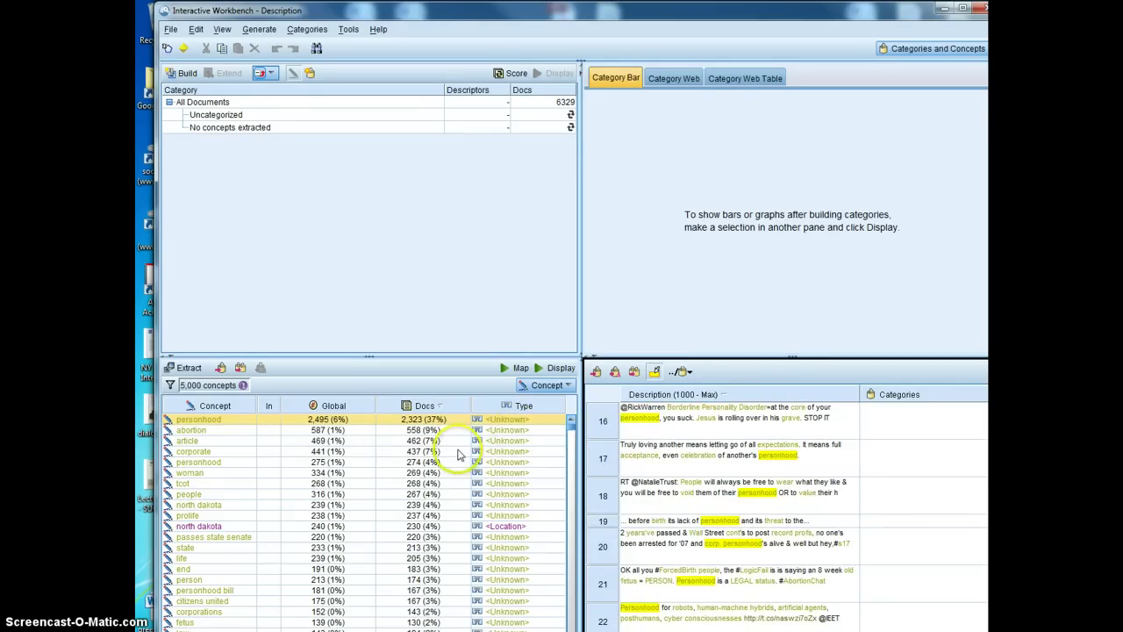
scroll(742, 514, up, 4)
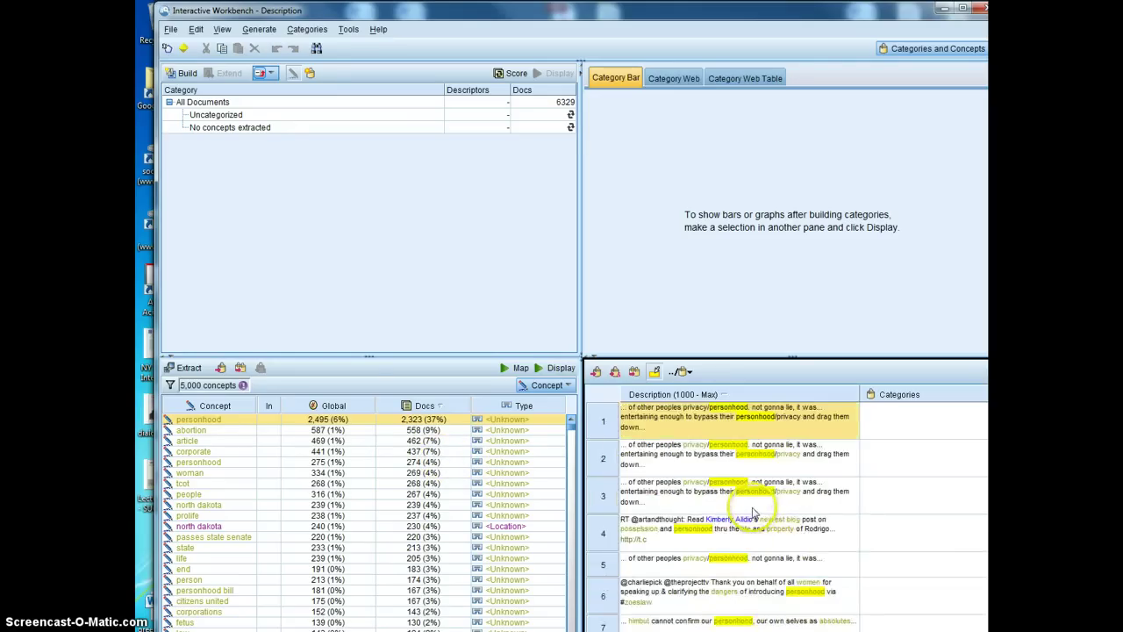
scroll(725, 445, up, 1)
click(725, 455)
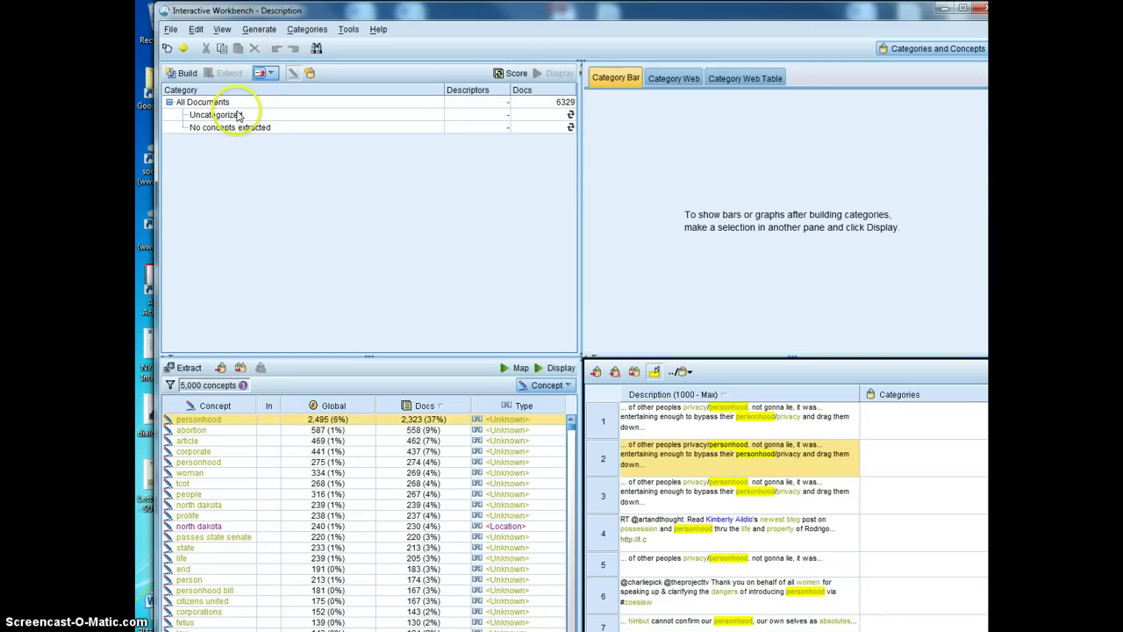
- Build categories from the extracted concepts with the current build settings and look over the category list
click(184, 74)
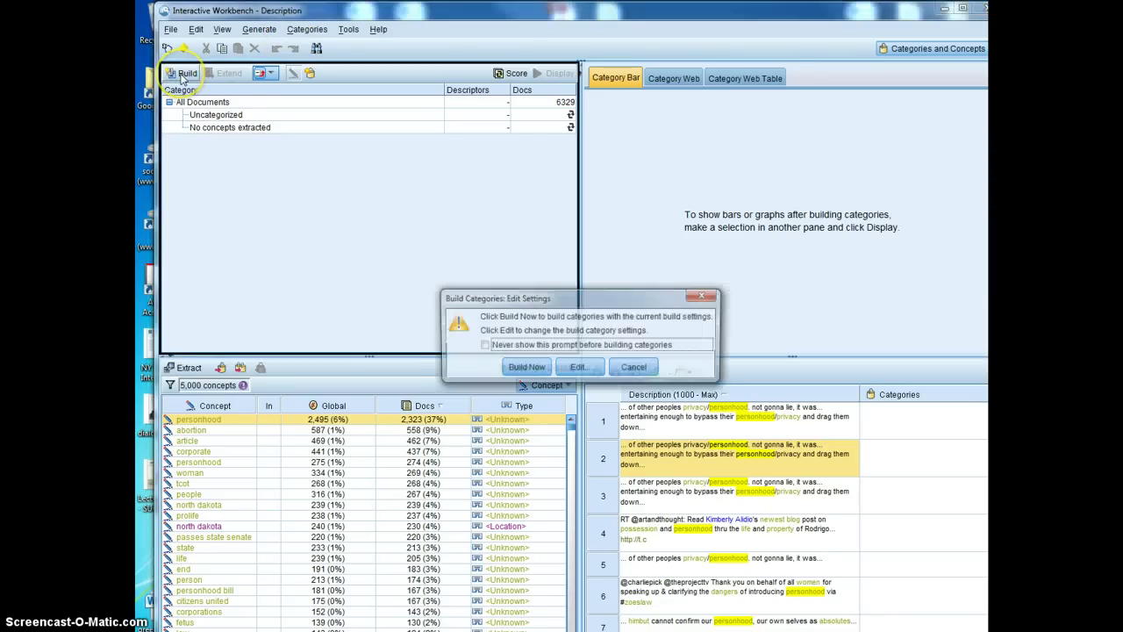
click(524, 368)
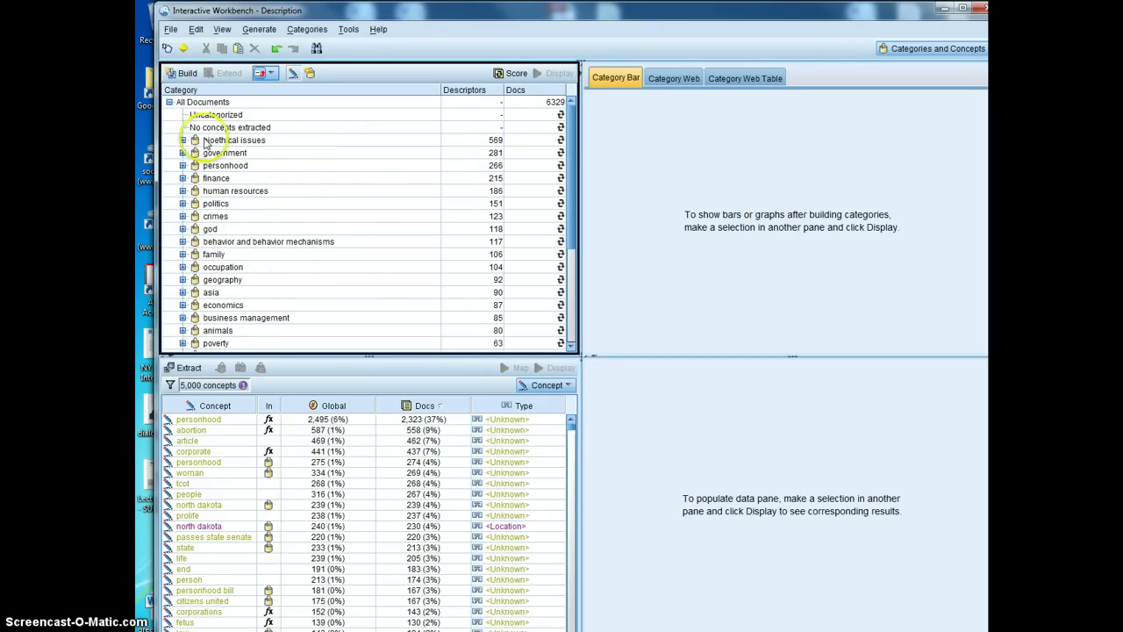
drag(569, 123, 578, 140)
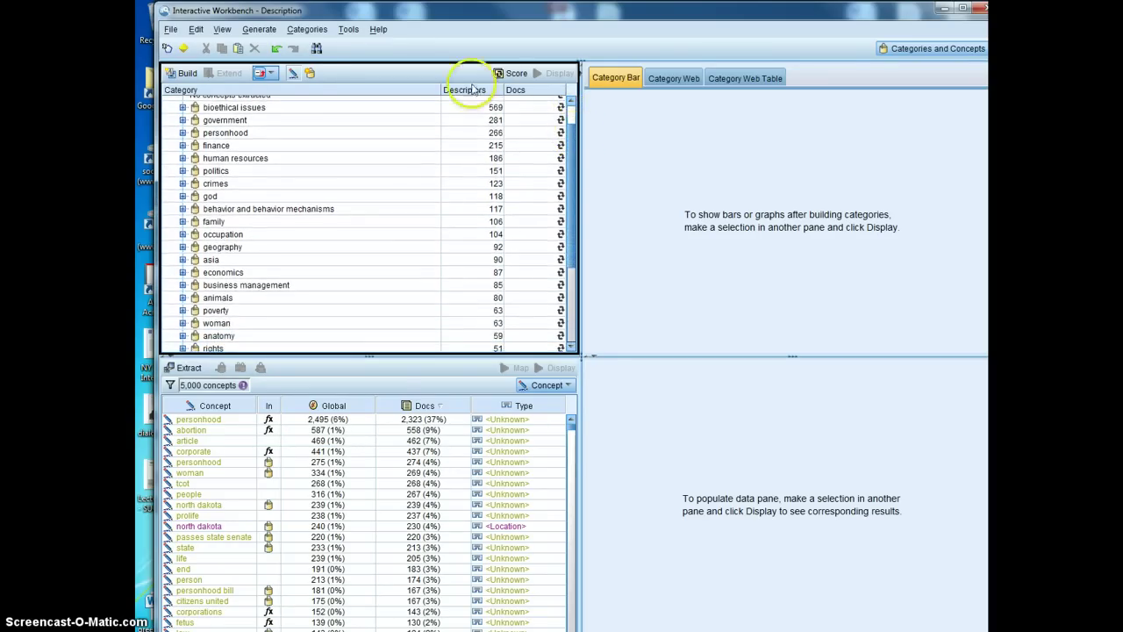
scroll(260, 142, down, 1)
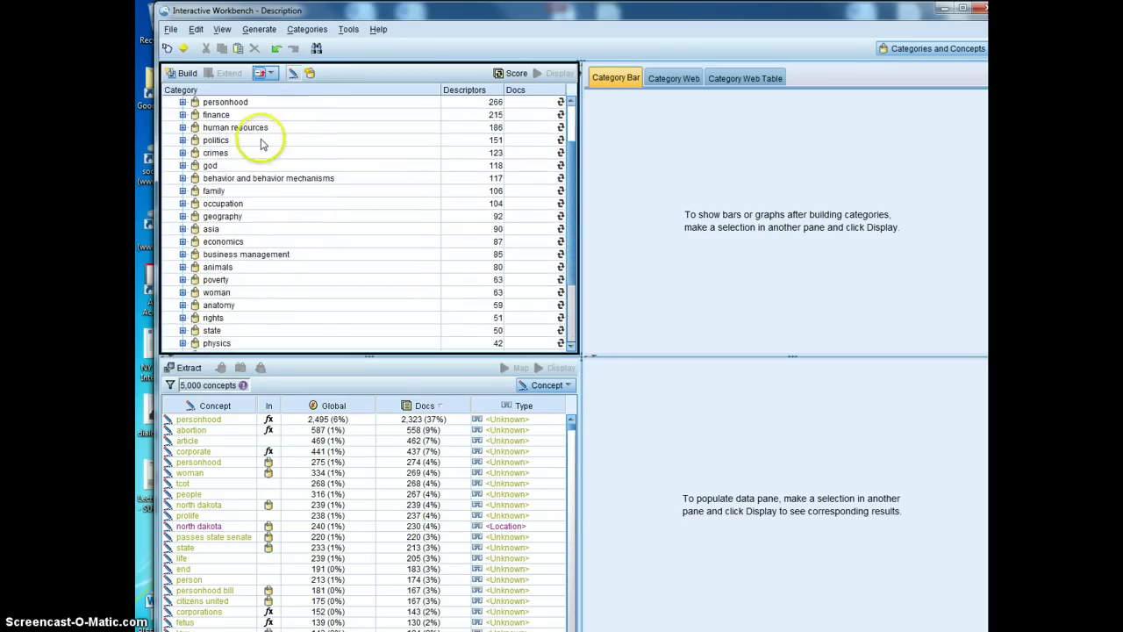
scroll(260, 143, up, 2)
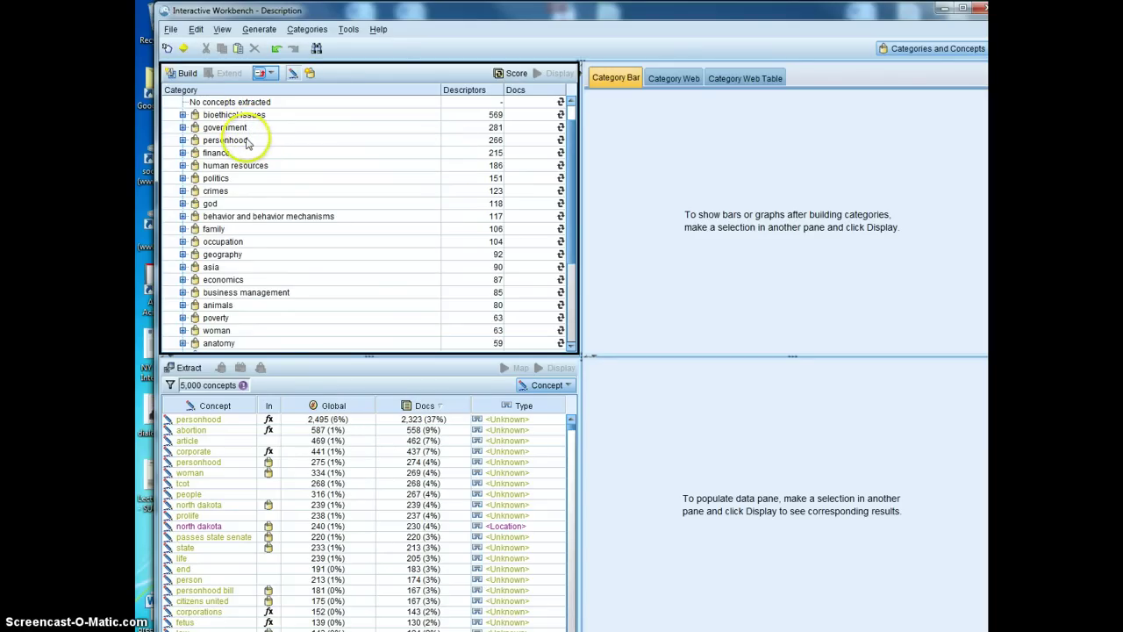
- Examine the contents of the personhood and finance categories, including the taxes subcategory, and collapse them again
click(183, 141)
click(182, 141)
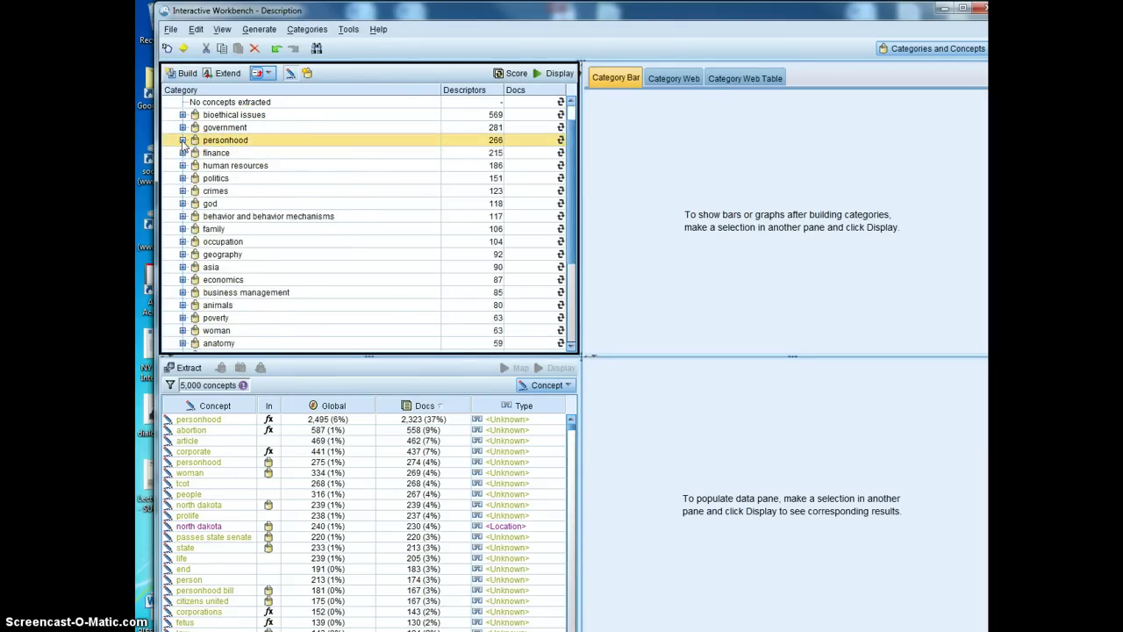
click(183, 153)
scroll(259, 191, down, 1)
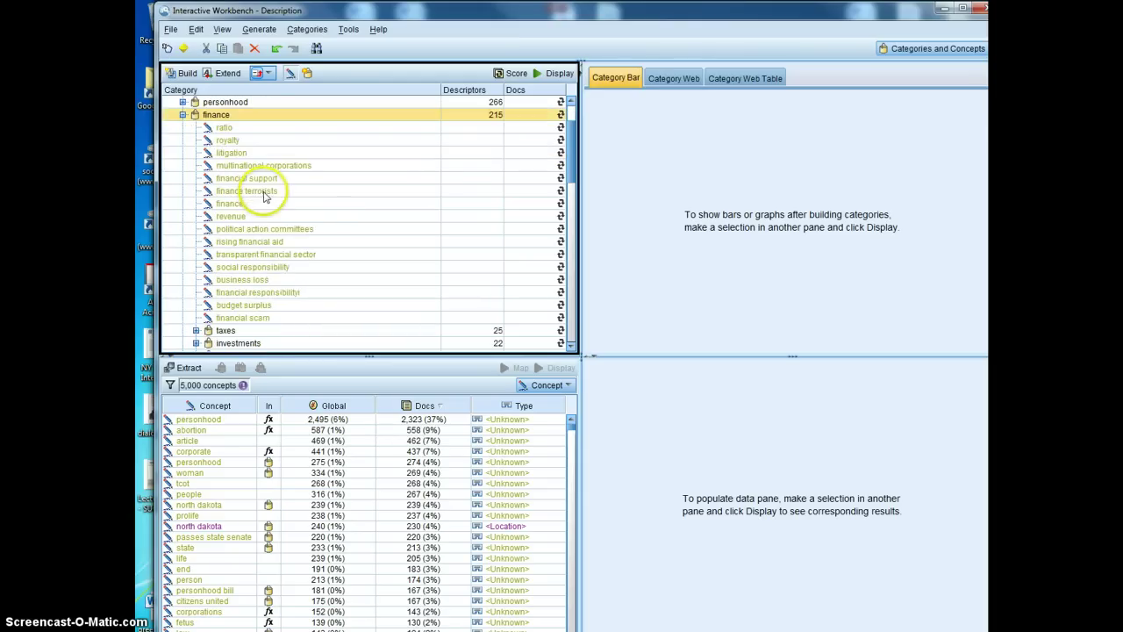
scroll(277, 254, down, 2)
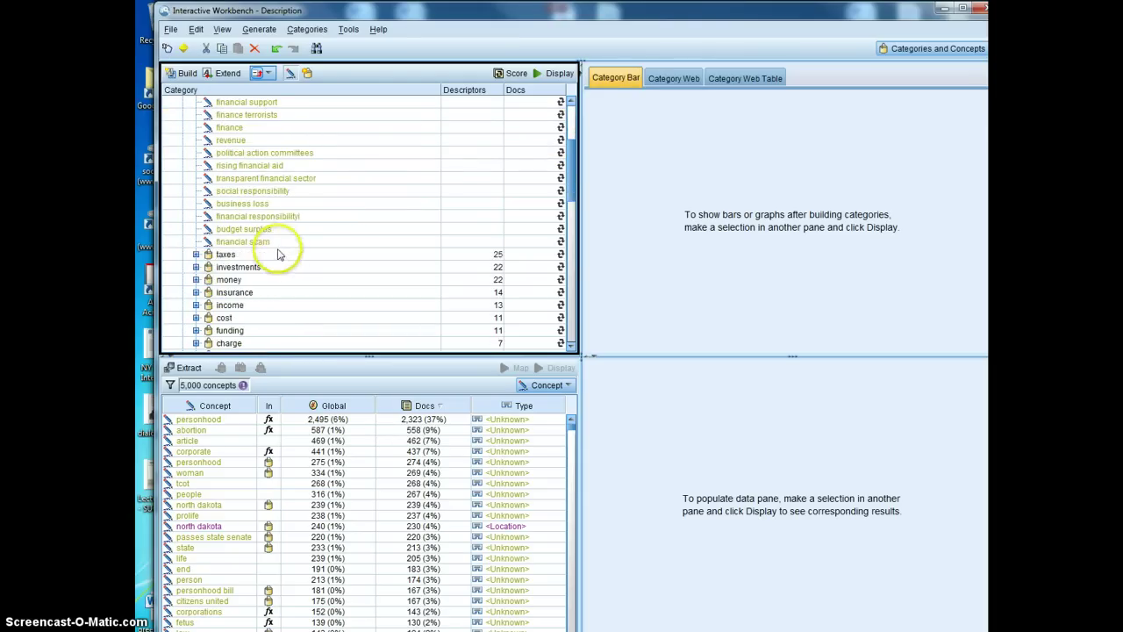
click(196, 254)
click(196, 256)
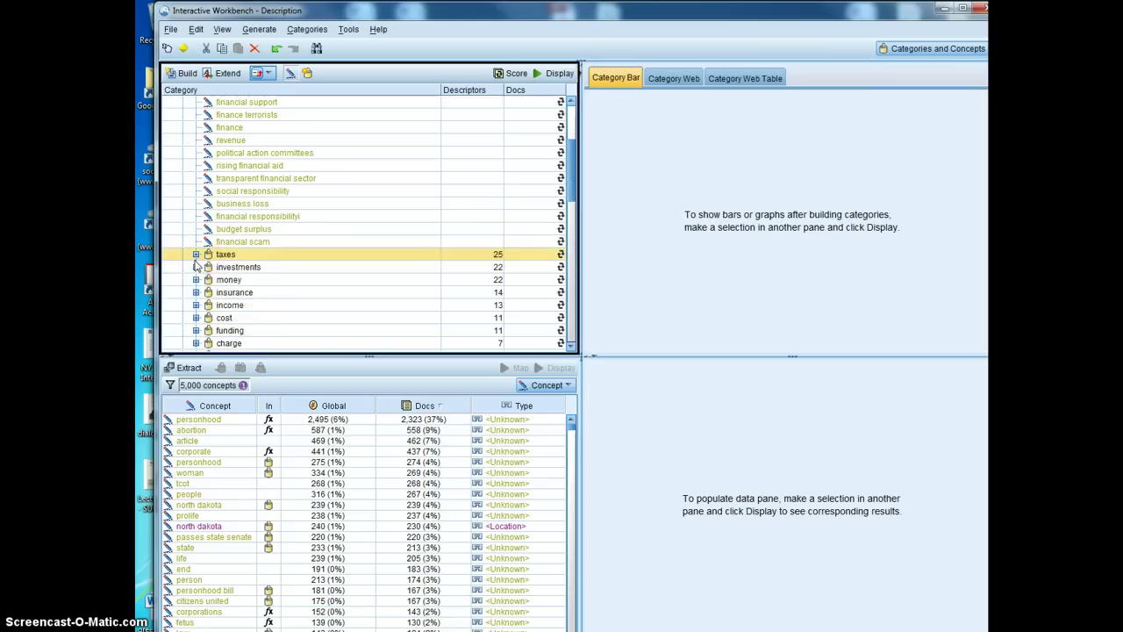
scroll(203, 267, down, 4)
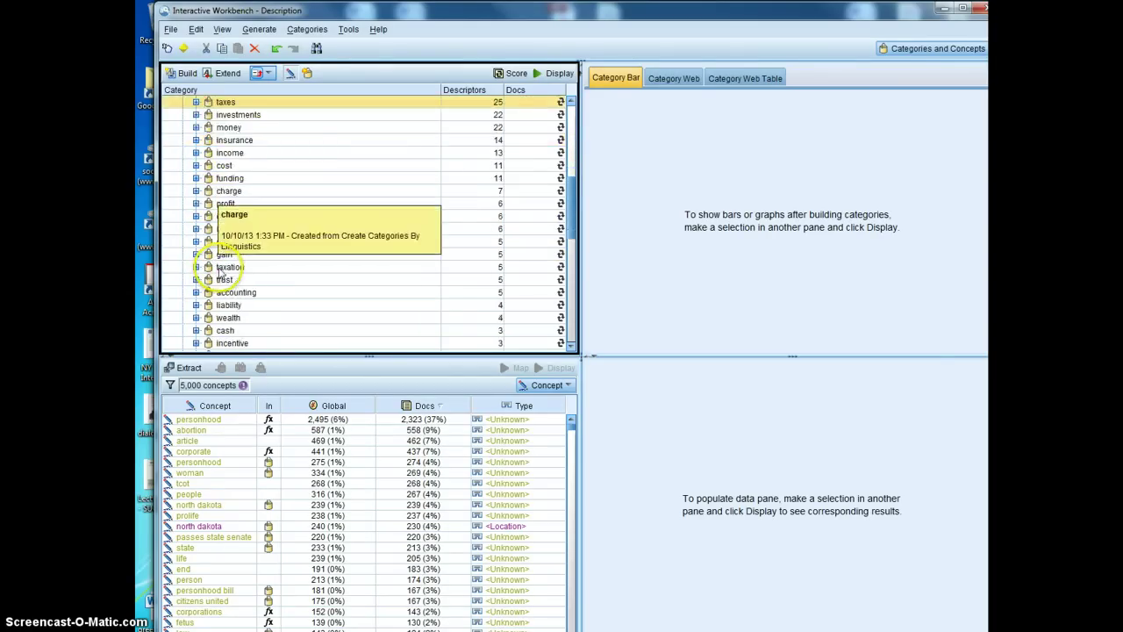
scroll(219, 270, up, 6)
scroll(219, 270, up, 1)
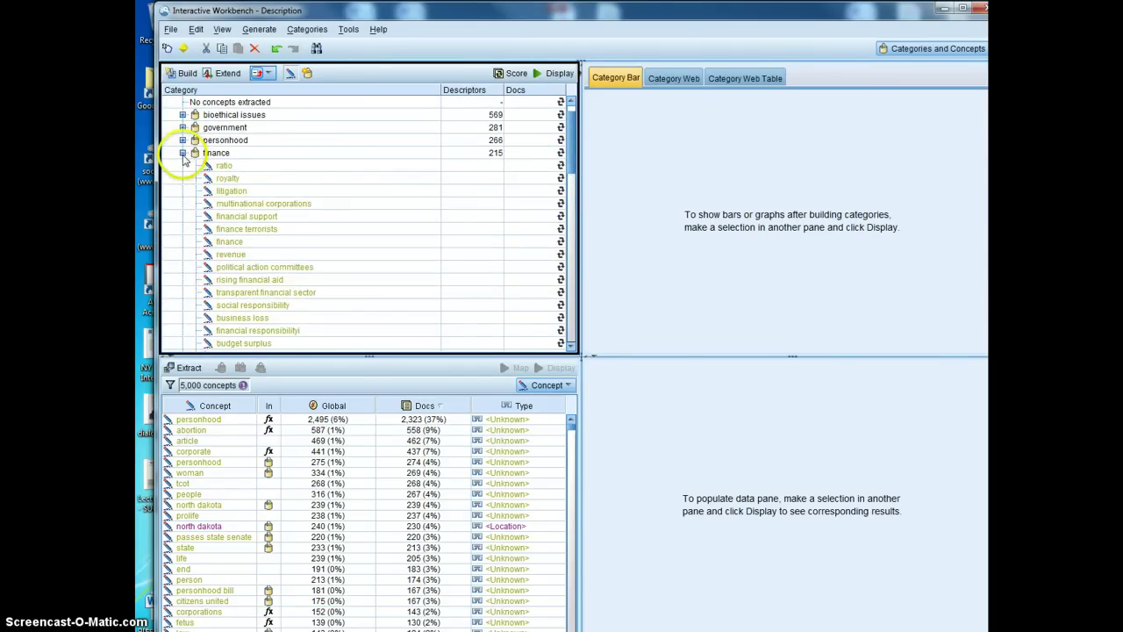
click(183, 155)
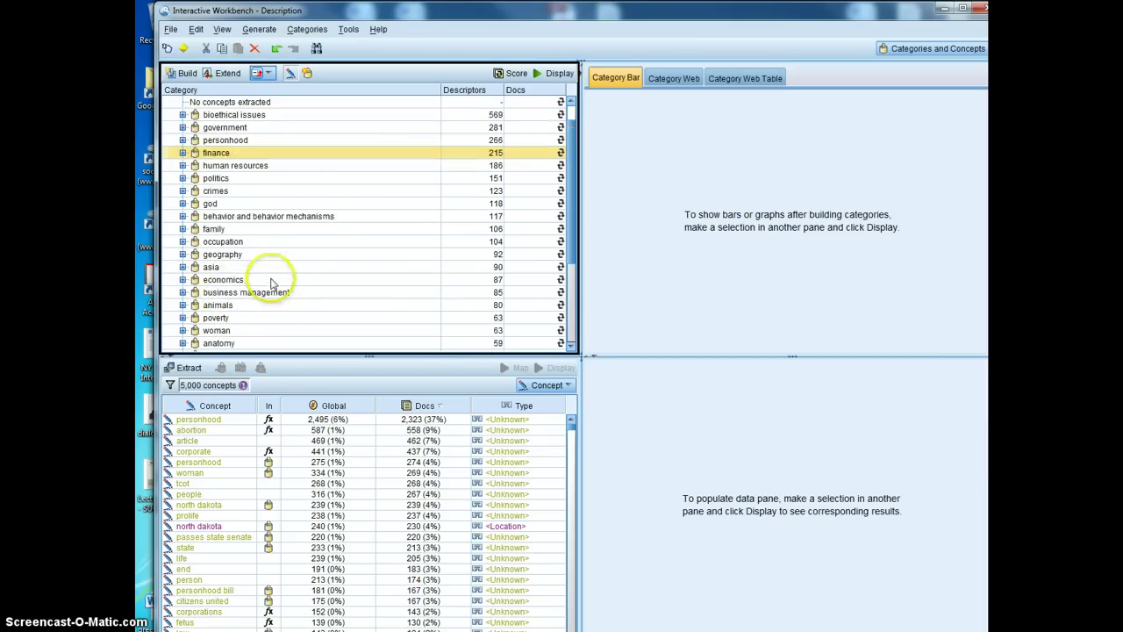
- Move the abortion subcategory out of bioethical issues to the top level and look over its nested subcategories
scroll(249, 225, up, 1)
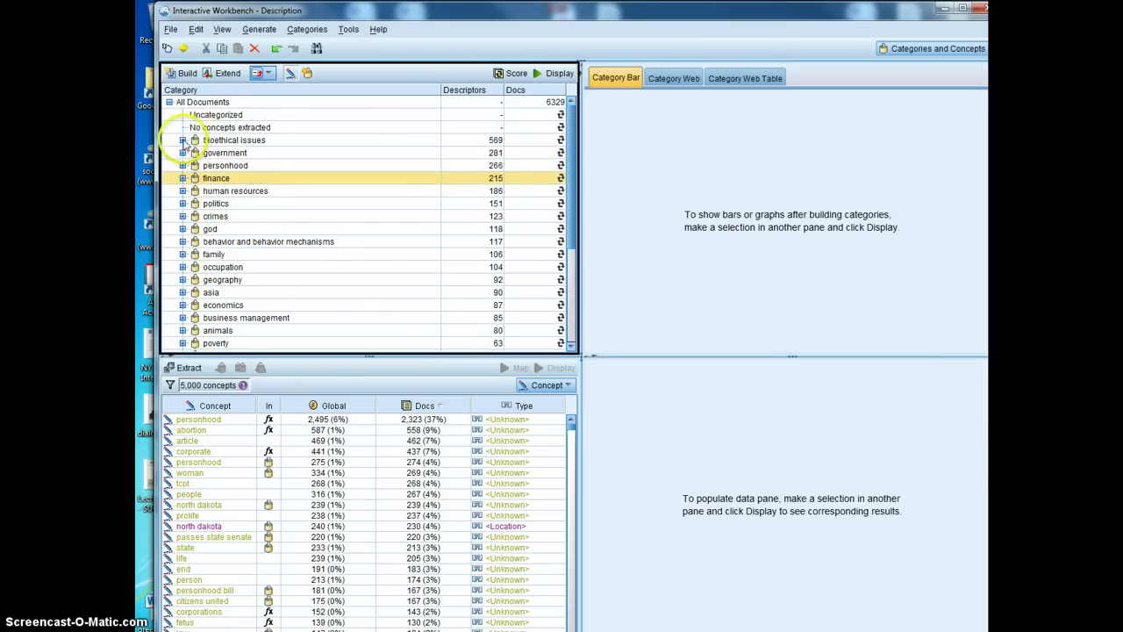
click(182, 141)
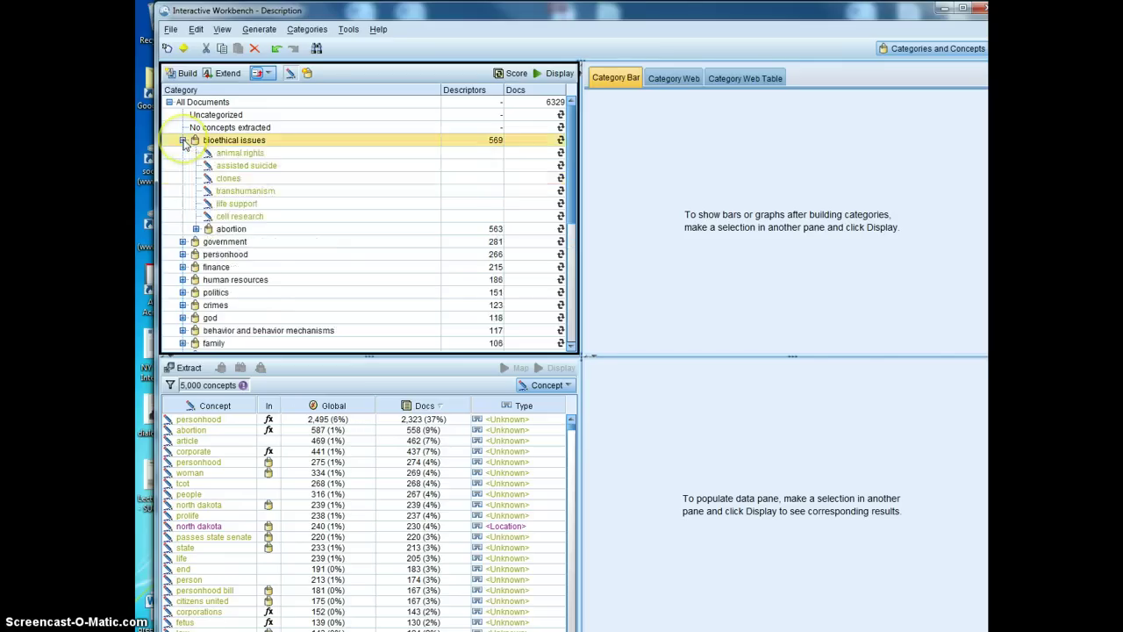
click(235, 230)
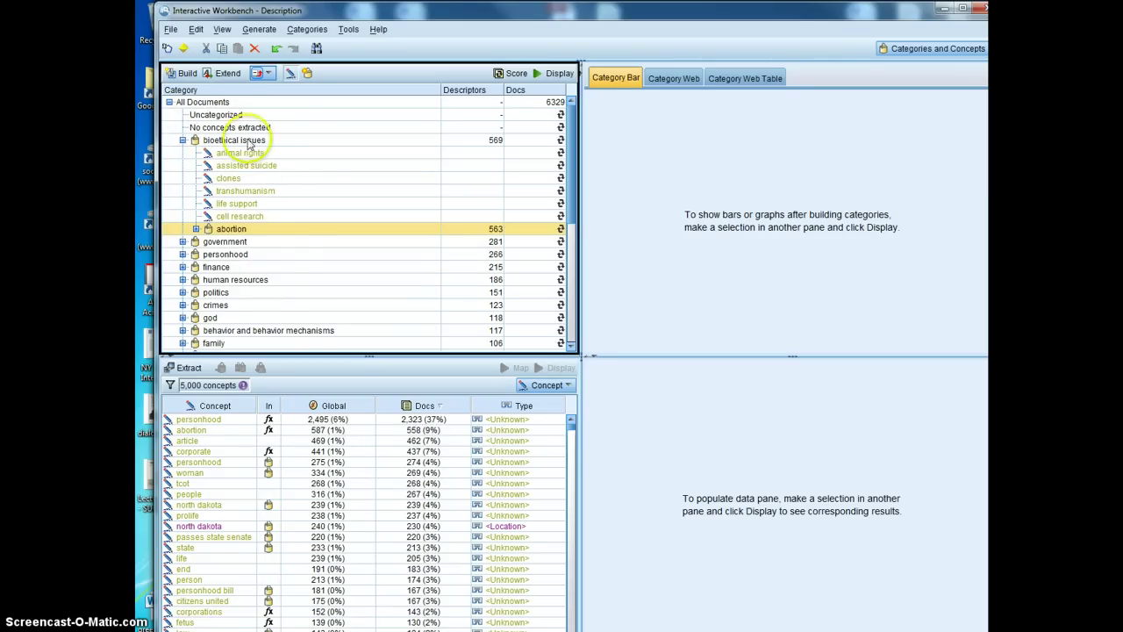
right_click(268, 235)
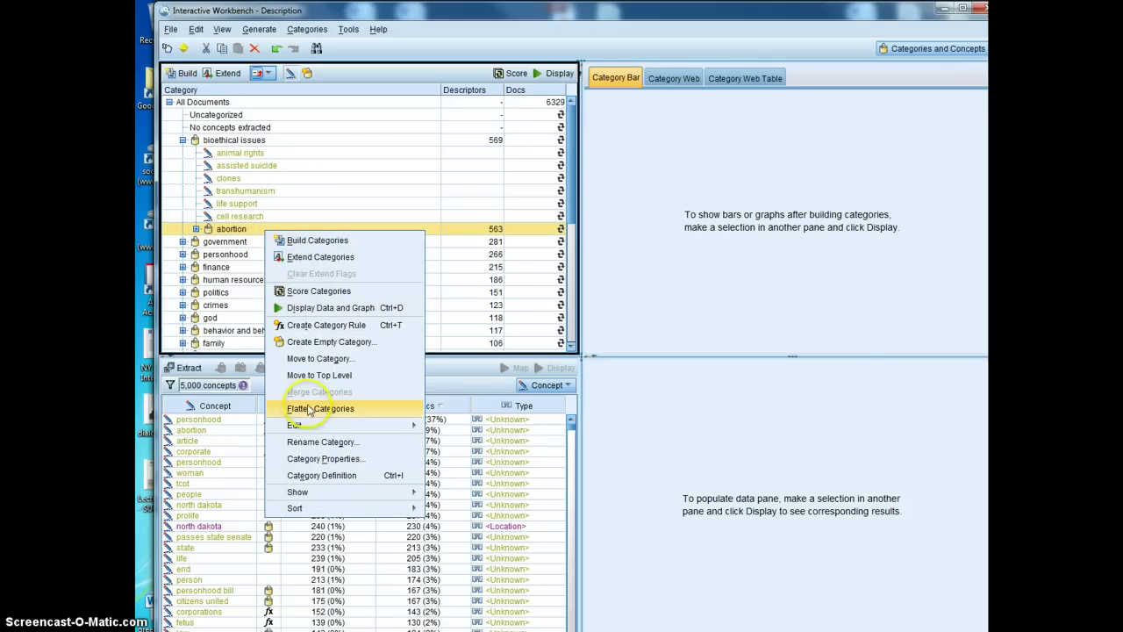
click(319, 374)
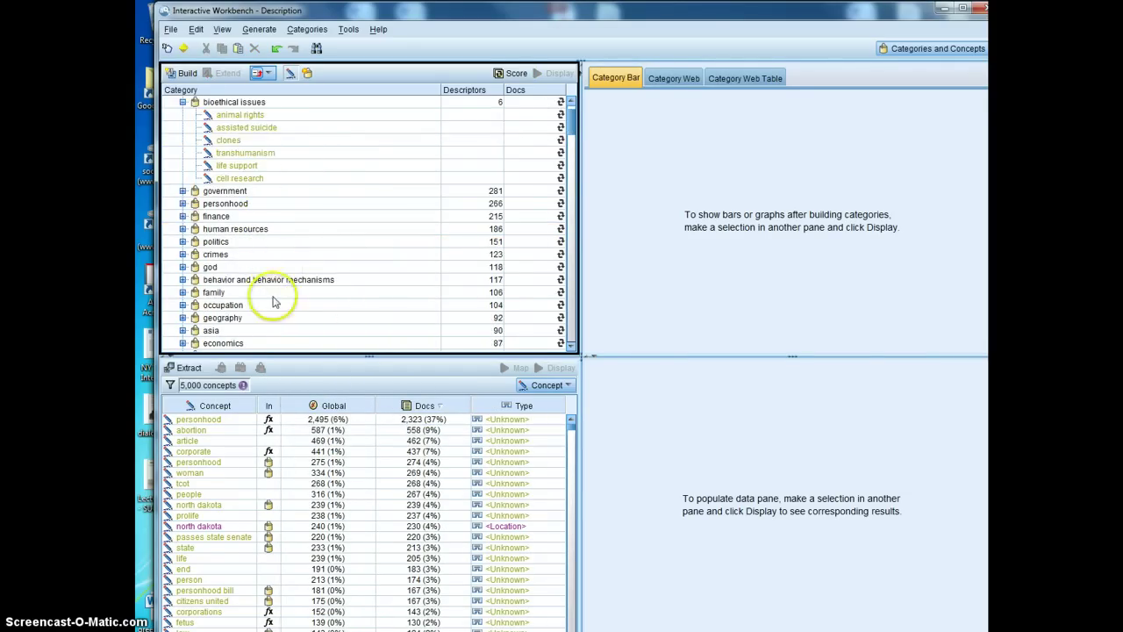
scroll(368, 255, down, 15)
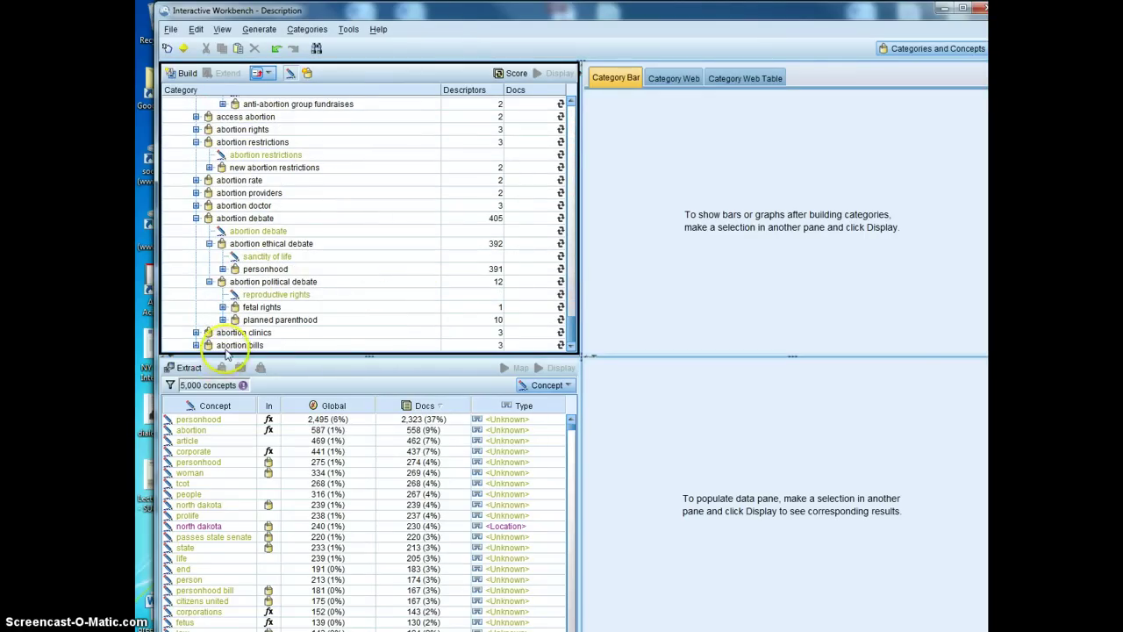
scroll(219, 344, up, 1)
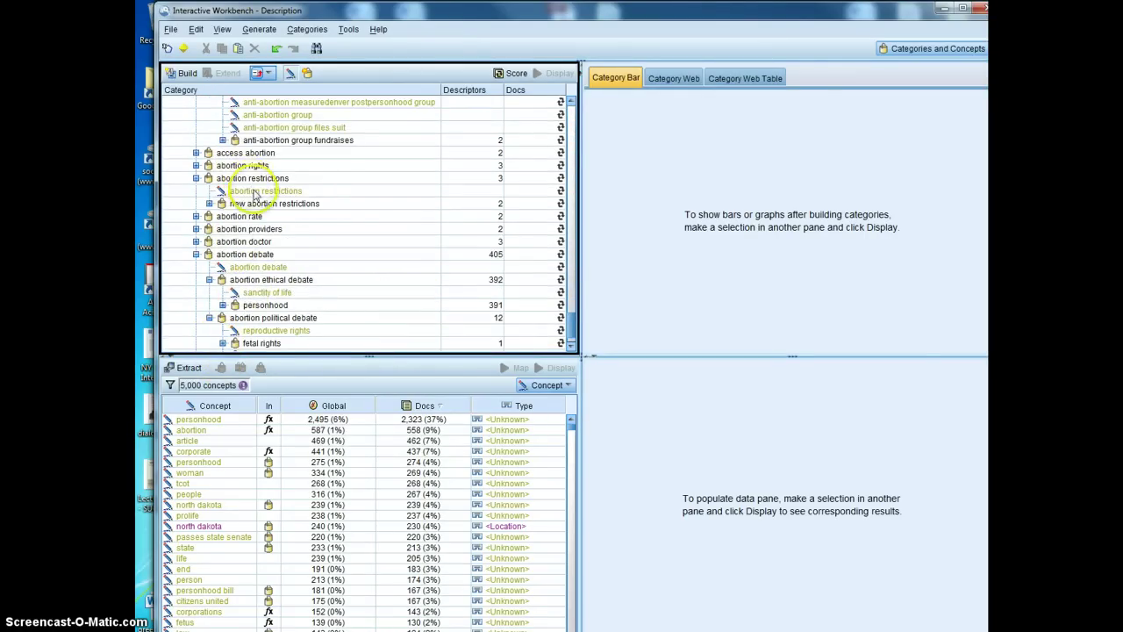
- Look through the descriptors and nested subcategories of the abortion category, including personhood abortion and anti abortion
scroll(268, 151, up, 2)
scroll(263, 221, up, 6)
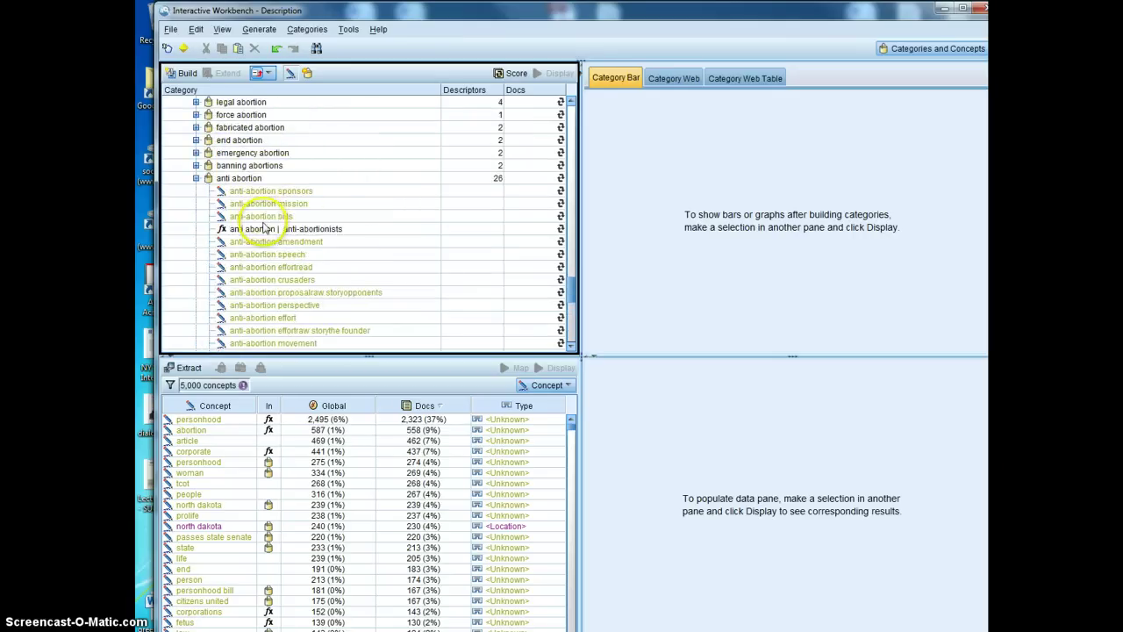
scroll(236, 210, up, 10)
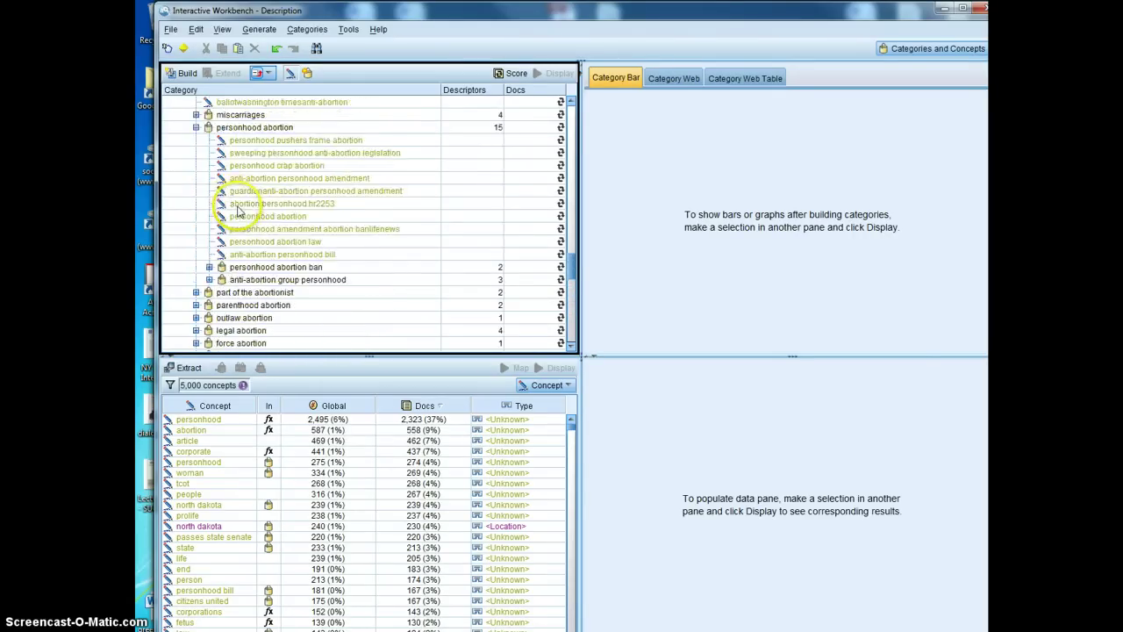
scroll(241, 230, up, 10)
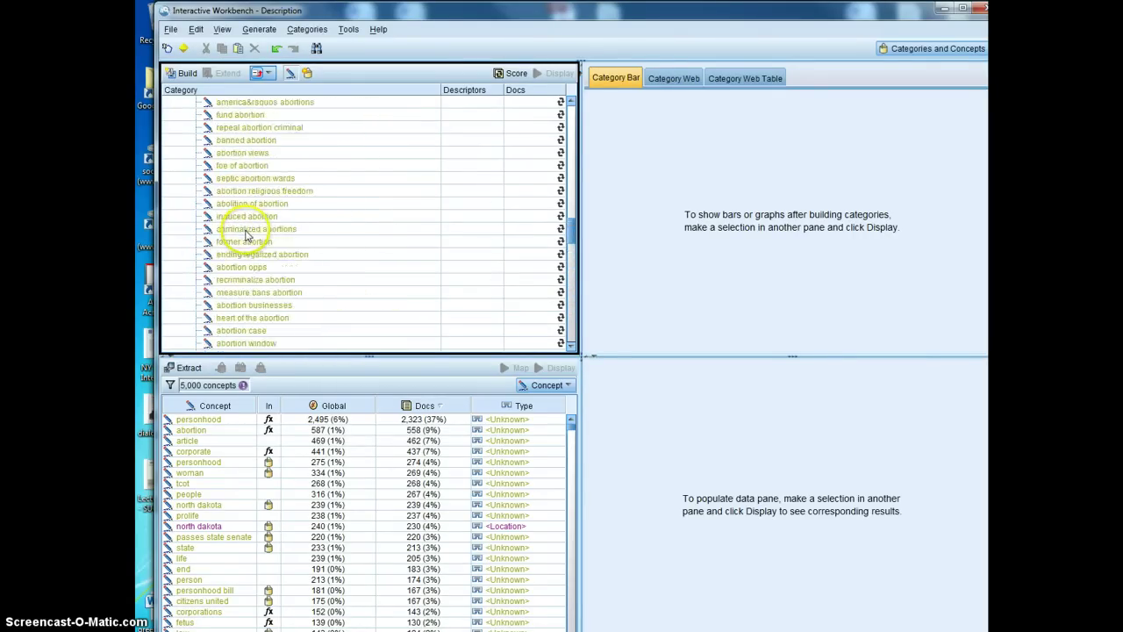
scroll(247, 235, up, 10)
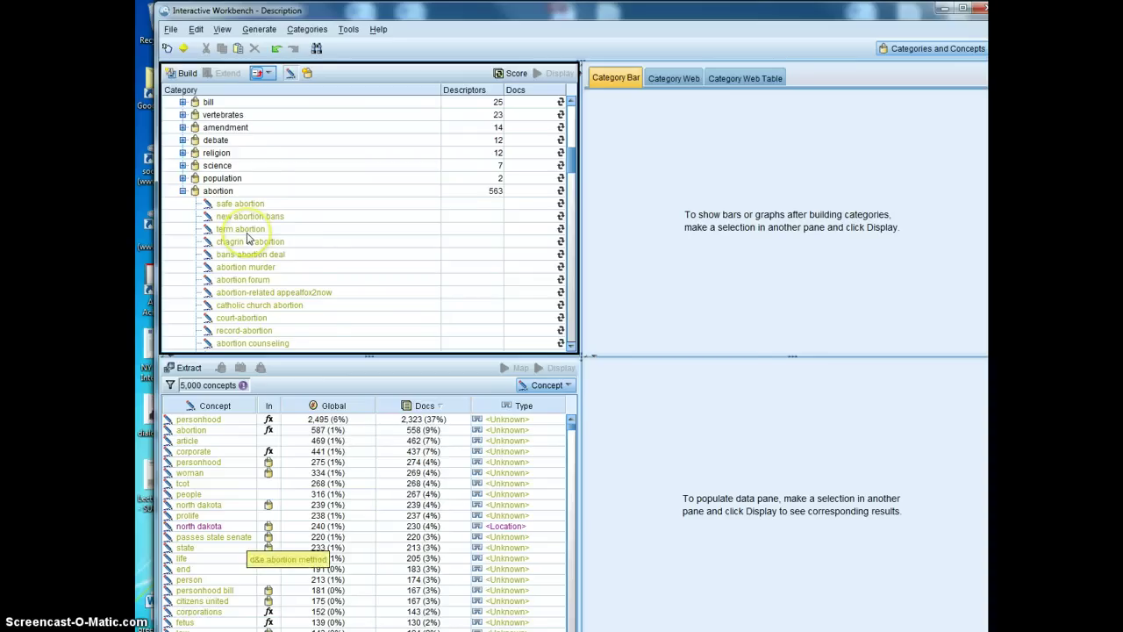
scroll(249, 237, down, 2)
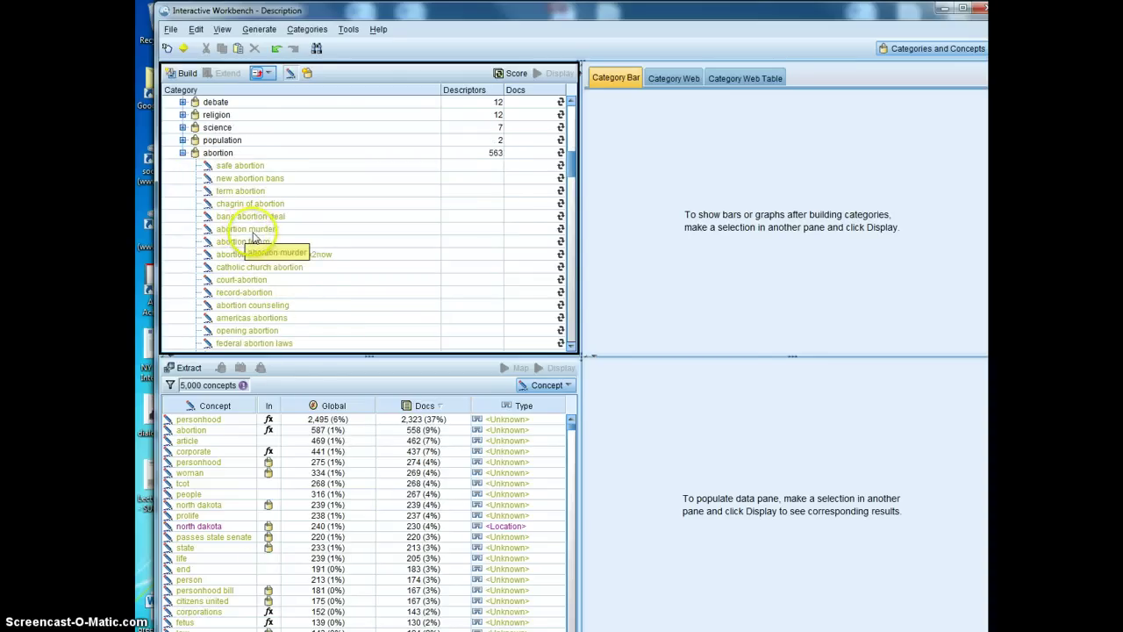
scroll(389, 253, down, 6)
scroll(364, 243, up, 8)
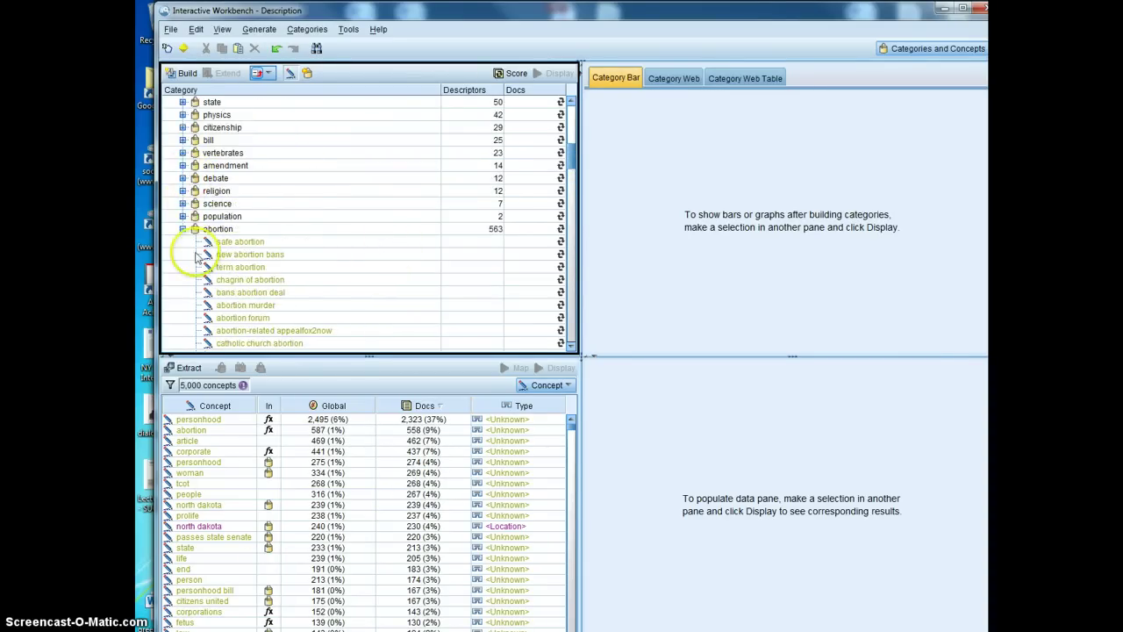
- Collapse the abortion category and score the categories against the documents
click(183, 228)
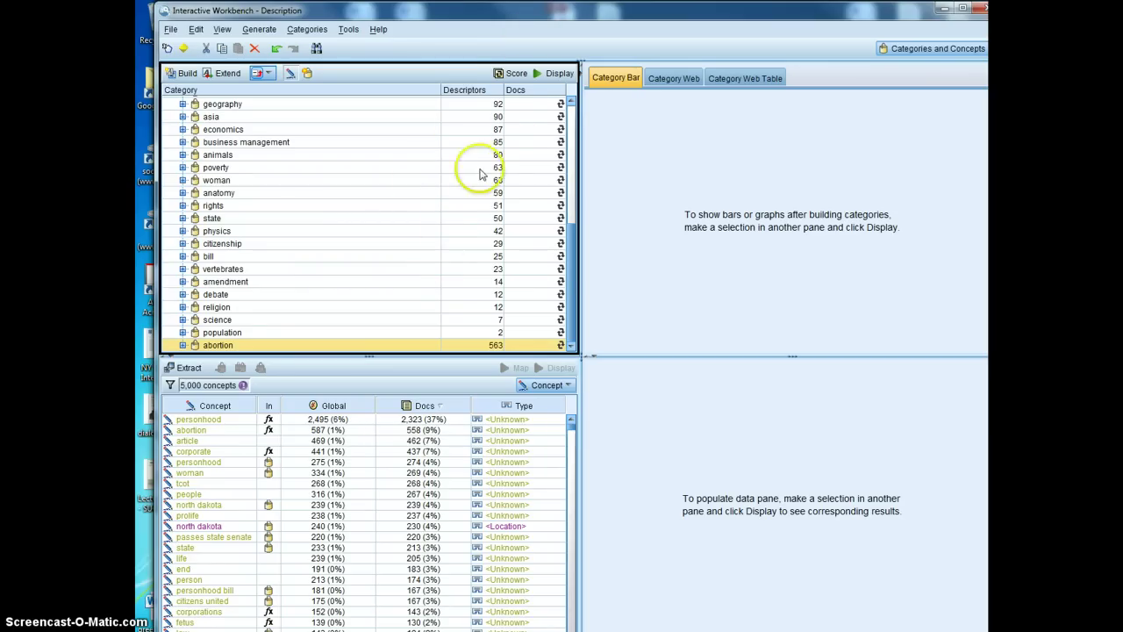
click(515, 74)
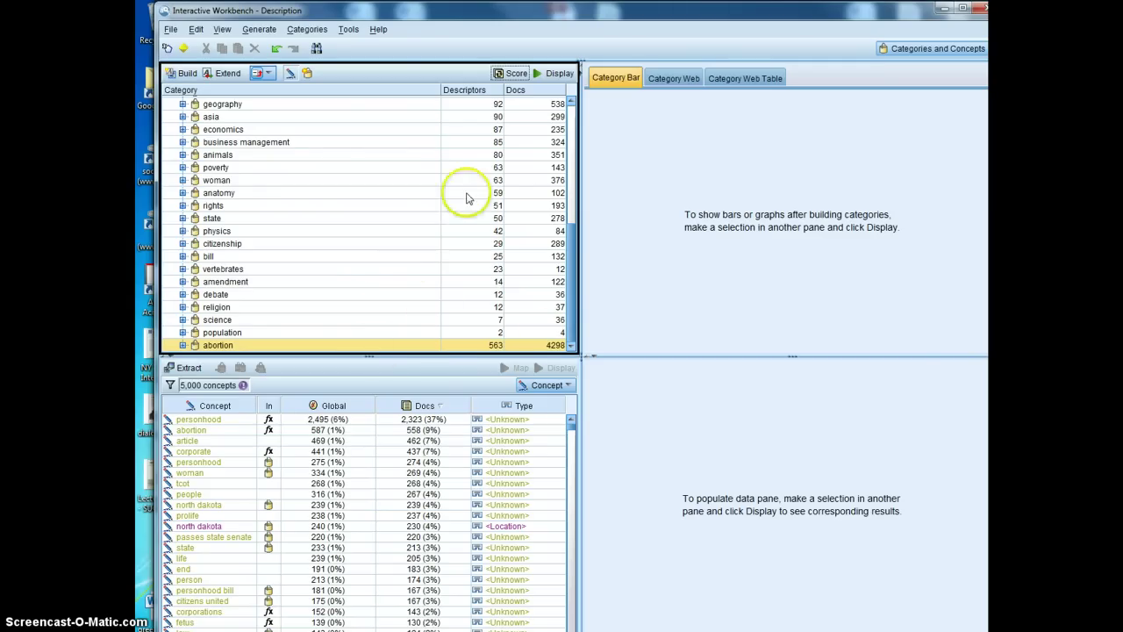
- Expand the abortion category again and examine the document counts of its descriptors and subcategories
click(182, 345)
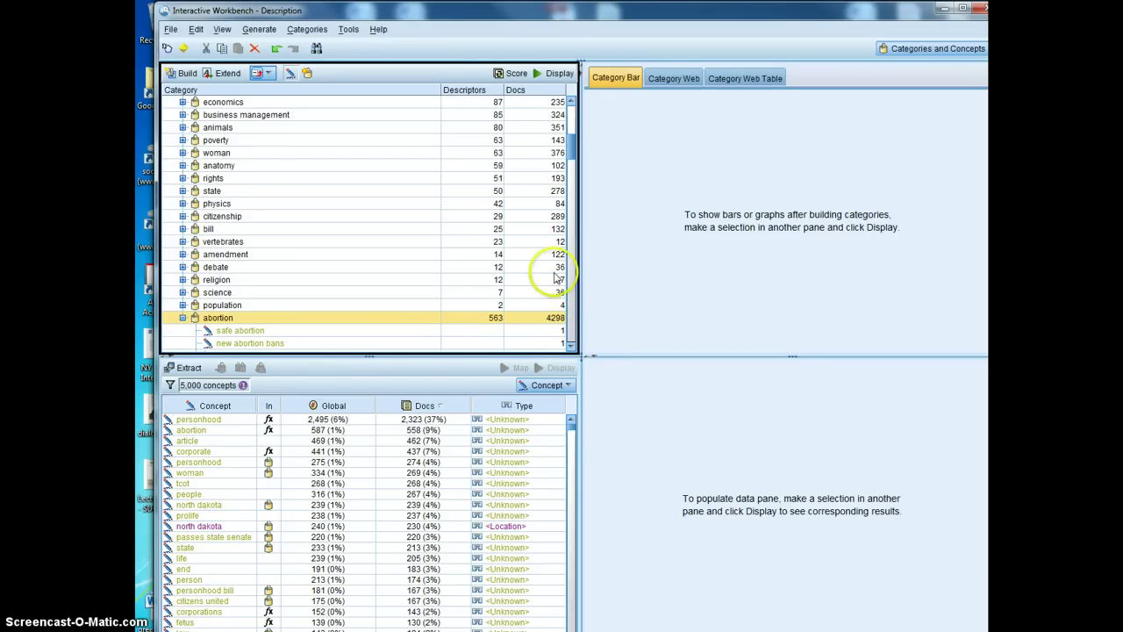
scroll(510, 309, down, 1)
scroll(510, 310, down, 2)
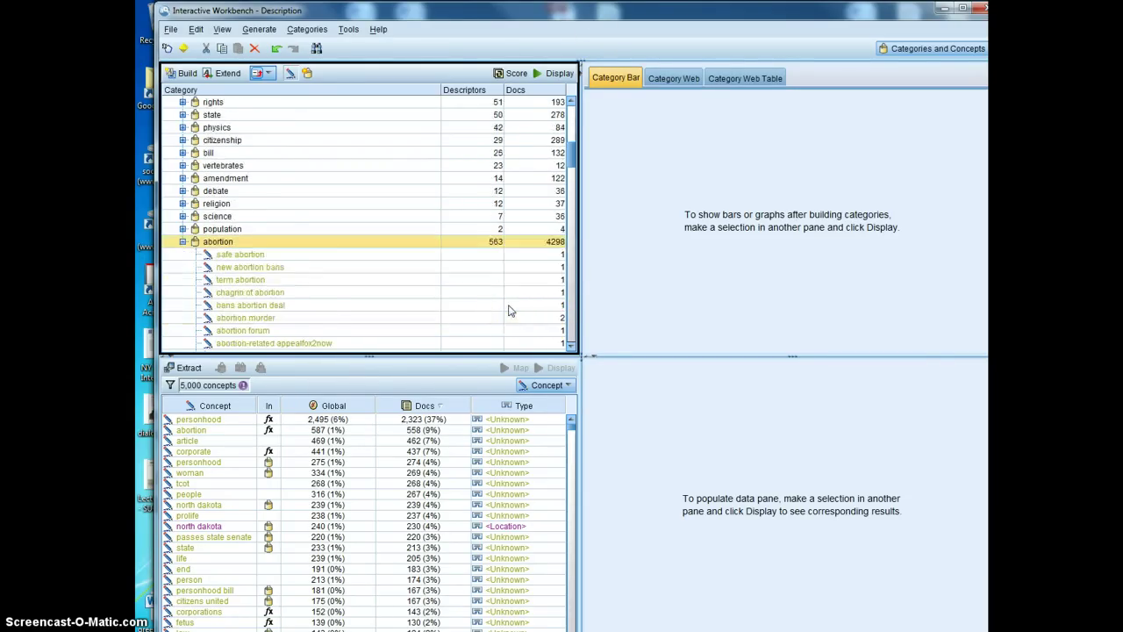
scroll(267, 280, down, 5)
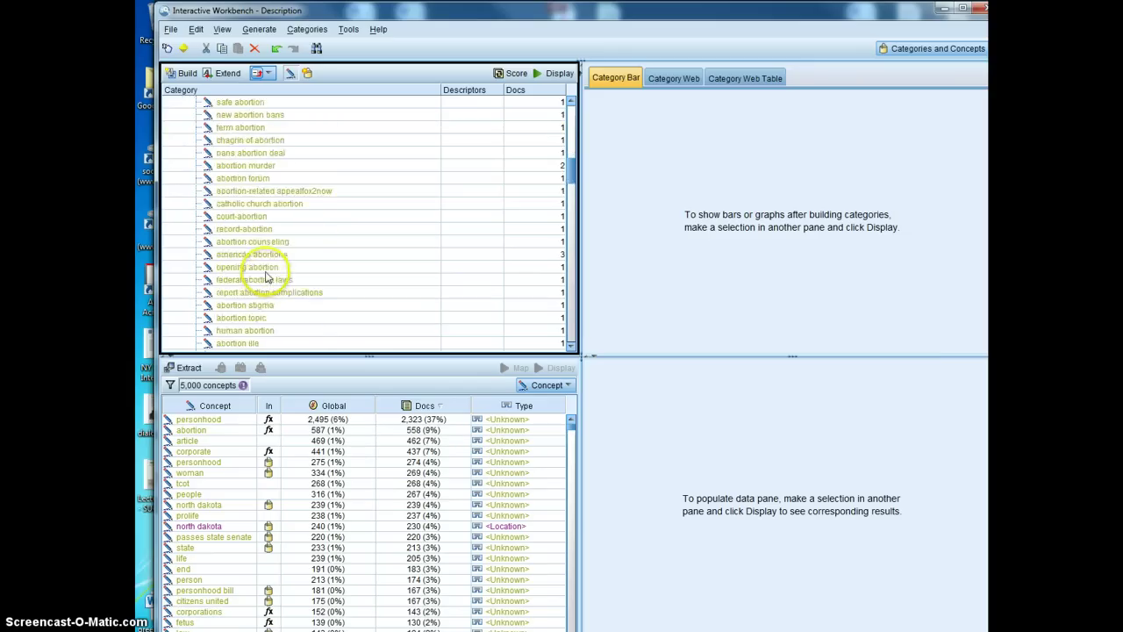
scroll(268, 281, up, 5)
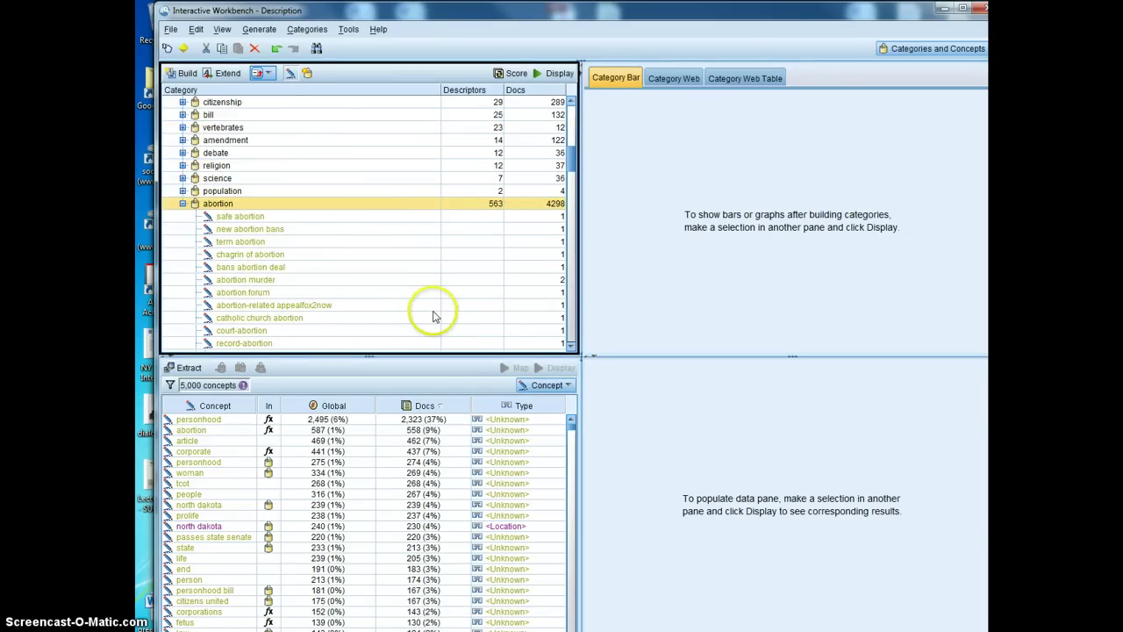
scroll(433, 314, down, 7)
scroll(552, 211, down, 4)
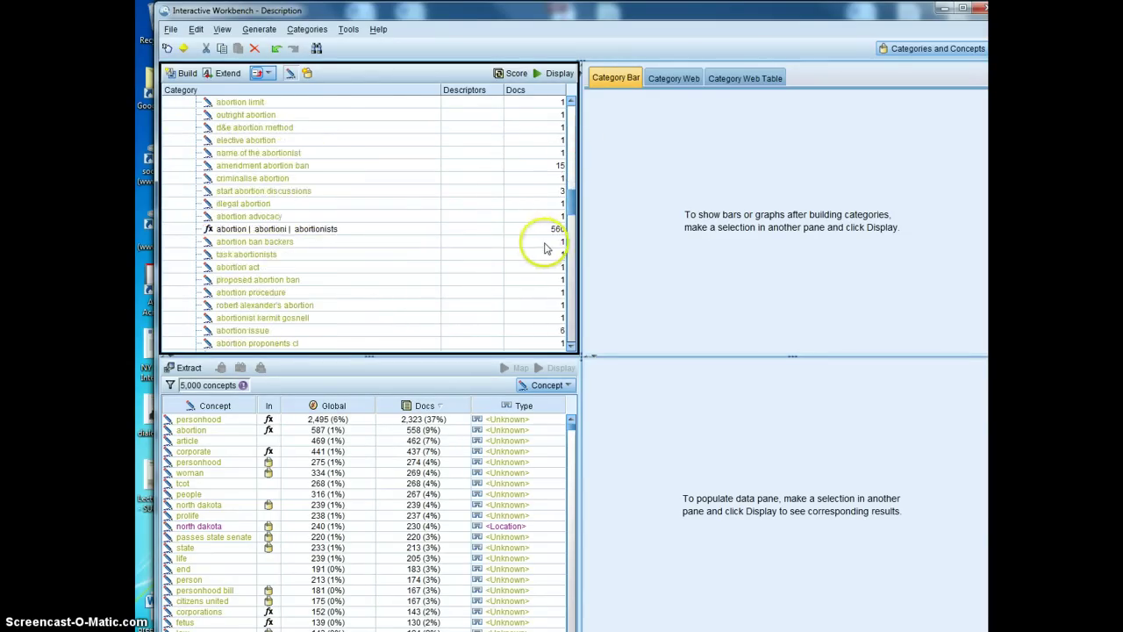
click(543, 229)
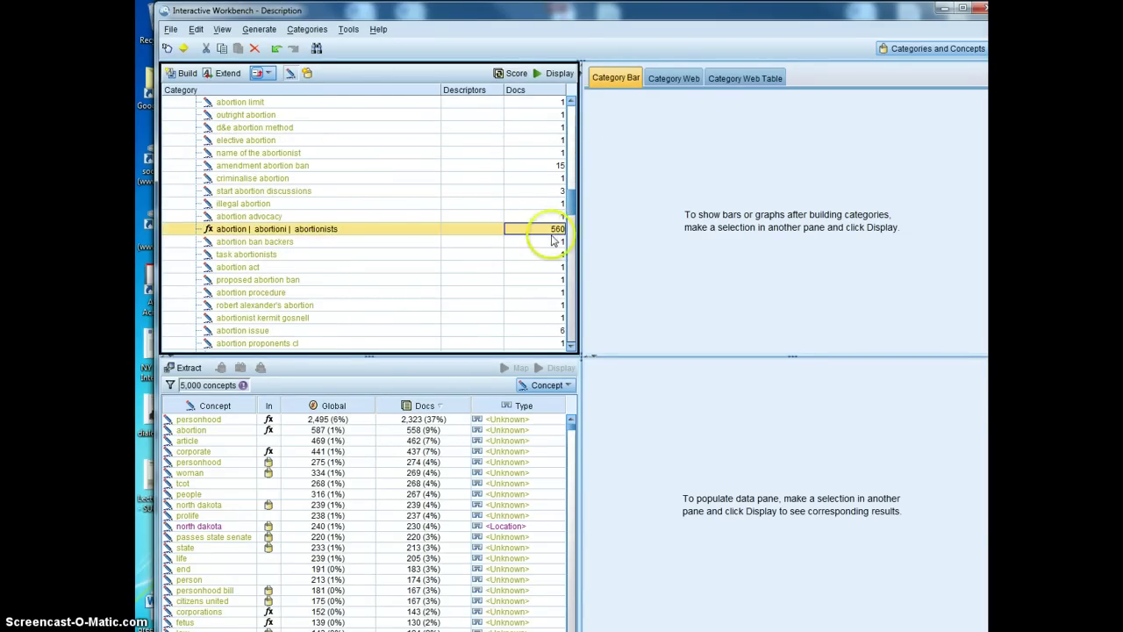
scroll(561, 254, down, 4)
scroll(548, 283, down, 8)
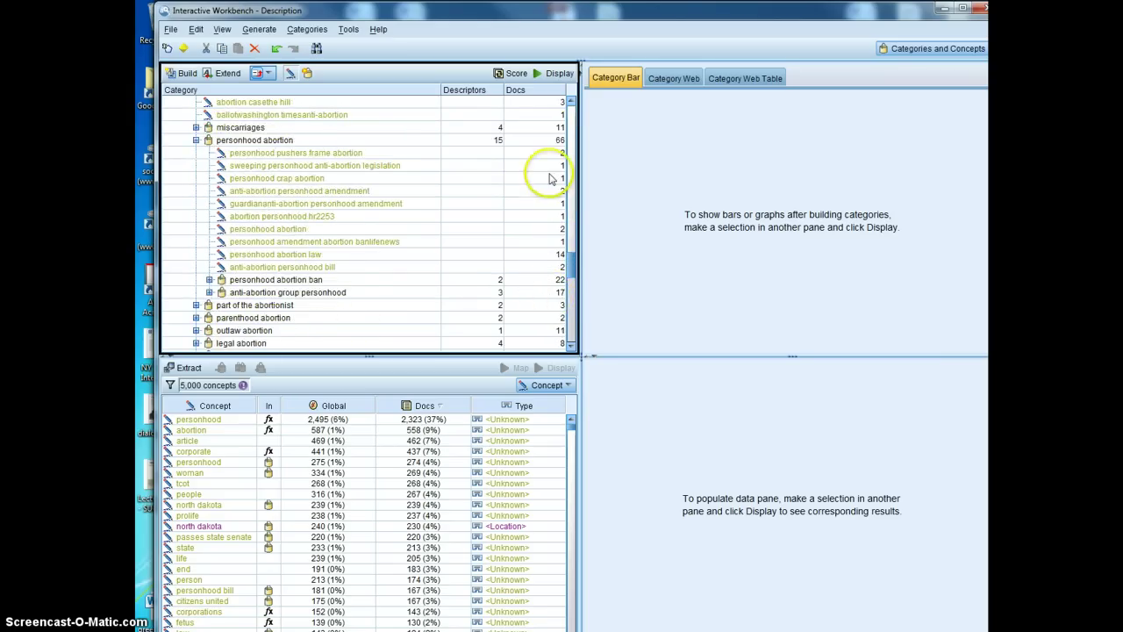
scroll(544, 189, down, 4)
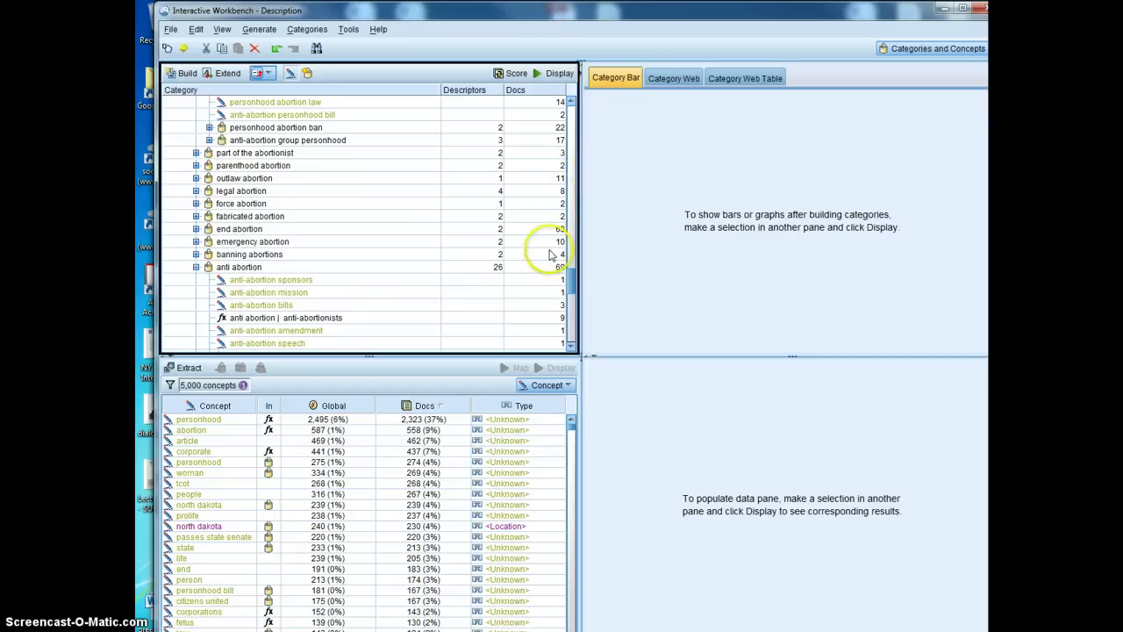
scroll(547, 243, down, 6)
scroll(544, 261, up, 10)
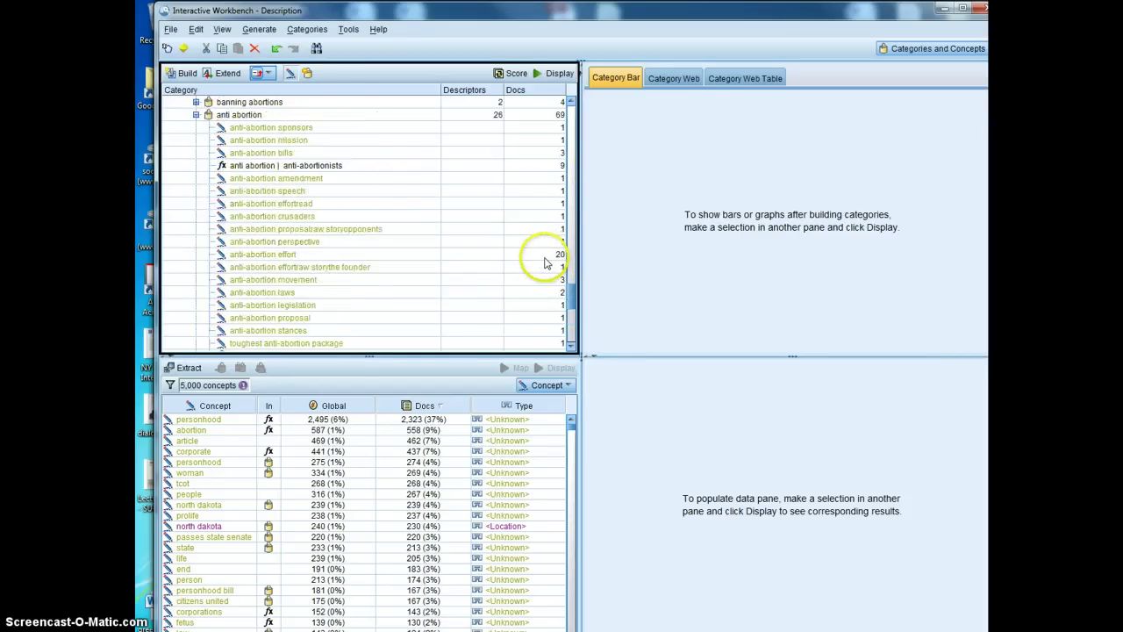
scroll(537, 255, up, 5)
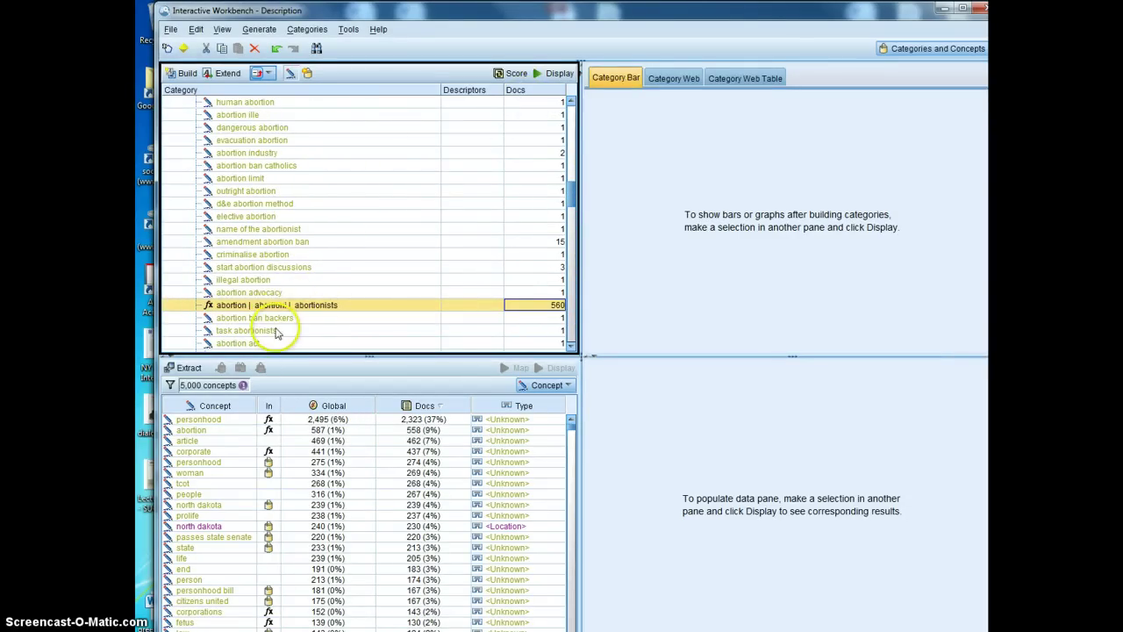
scroll(303, 307, up, 5)
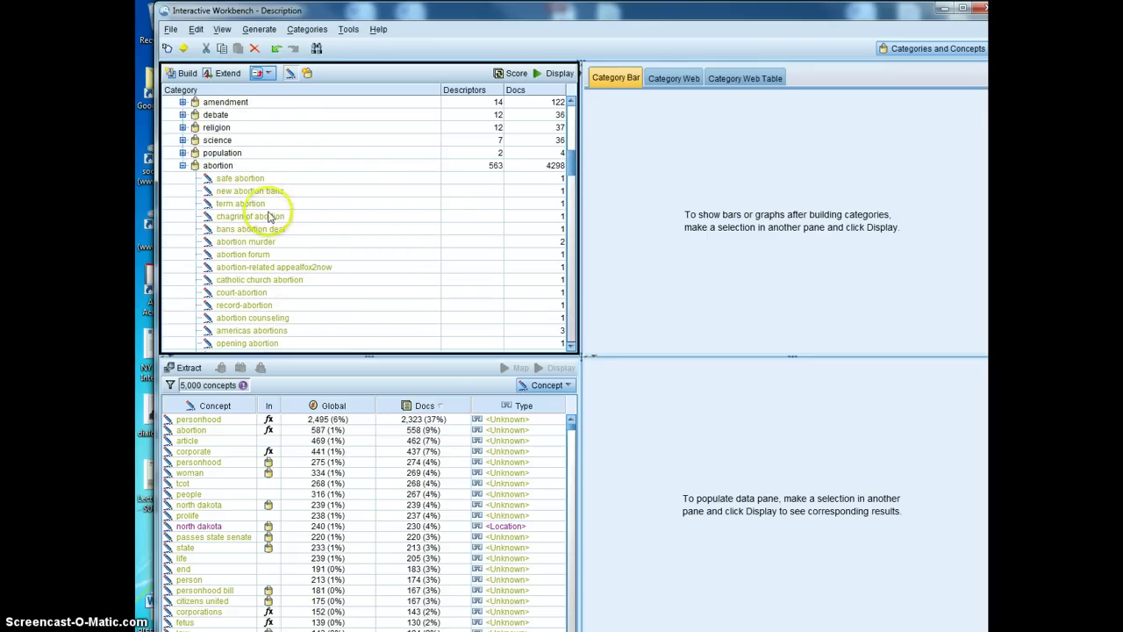
- Display the records for the safe abortion descriptor and expand vertebrates and fetus in the category bar chart
click(263, 179)
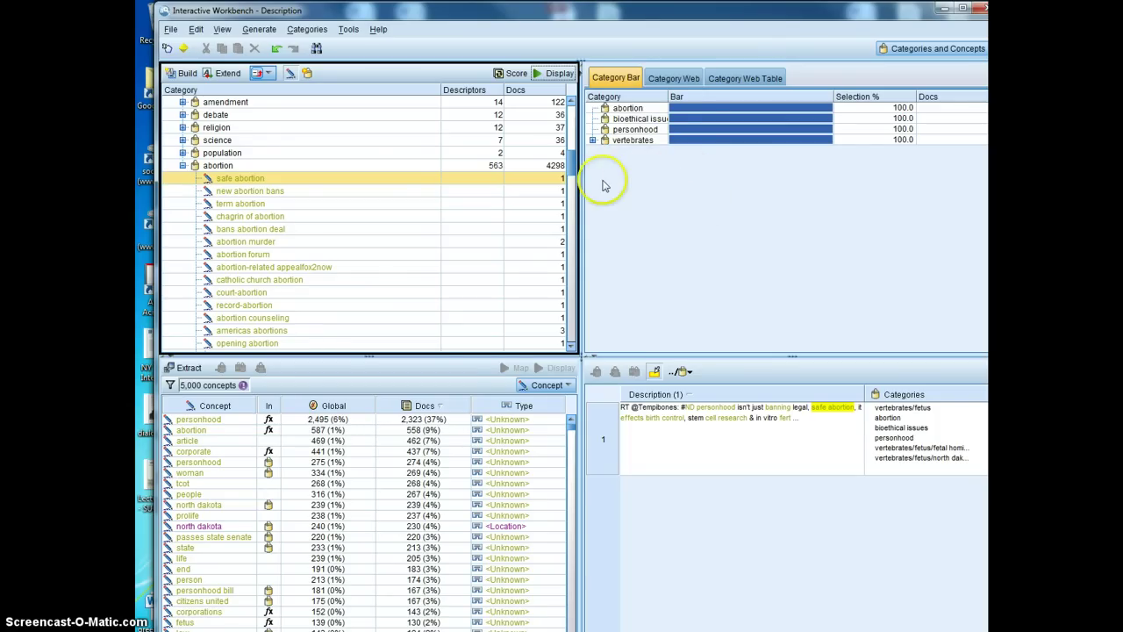
click(592, 140)
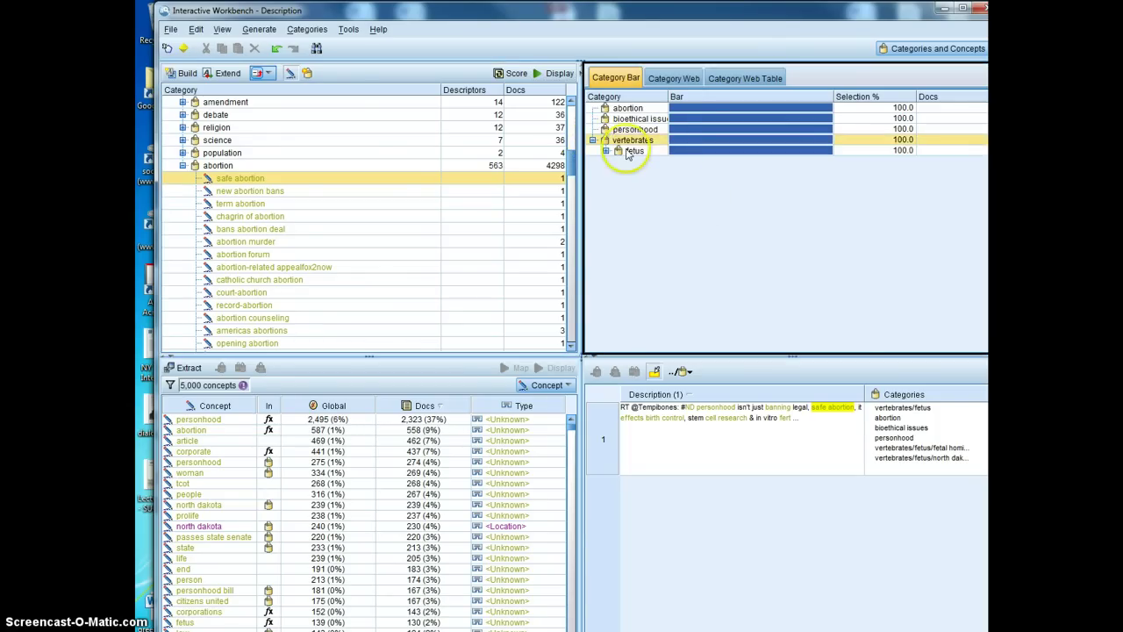
click(605, 151)
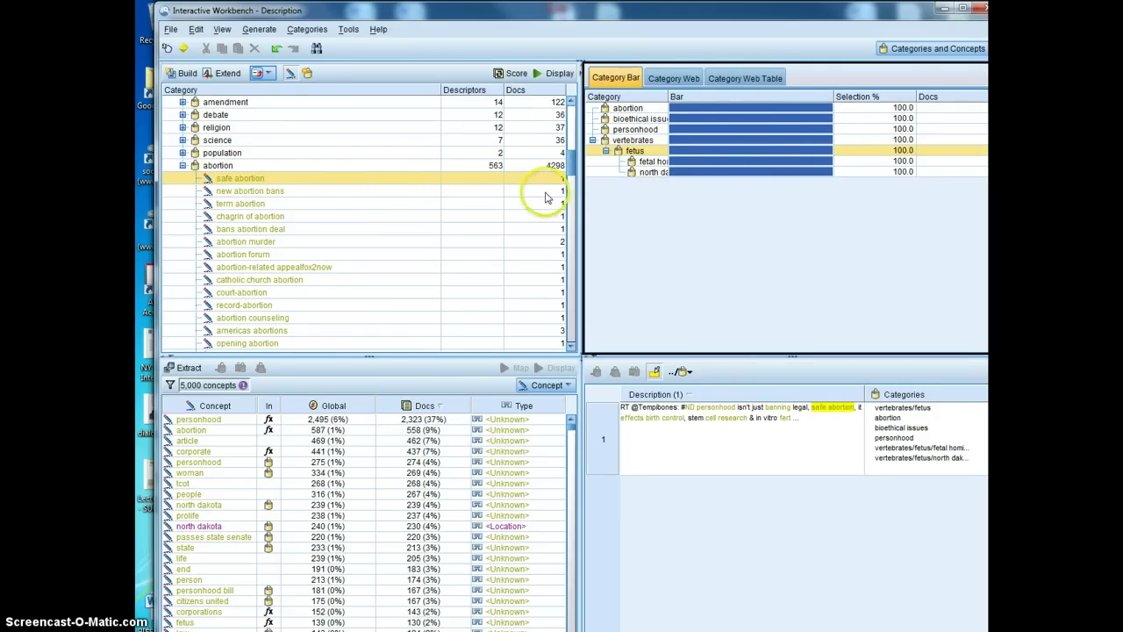
- Display the records and full visualization for the abortion | abortioni | abortionists descriptor, without skipping the visualization content
scroll(554, 249, down, 4)
scroll(555, 249, down, 6)
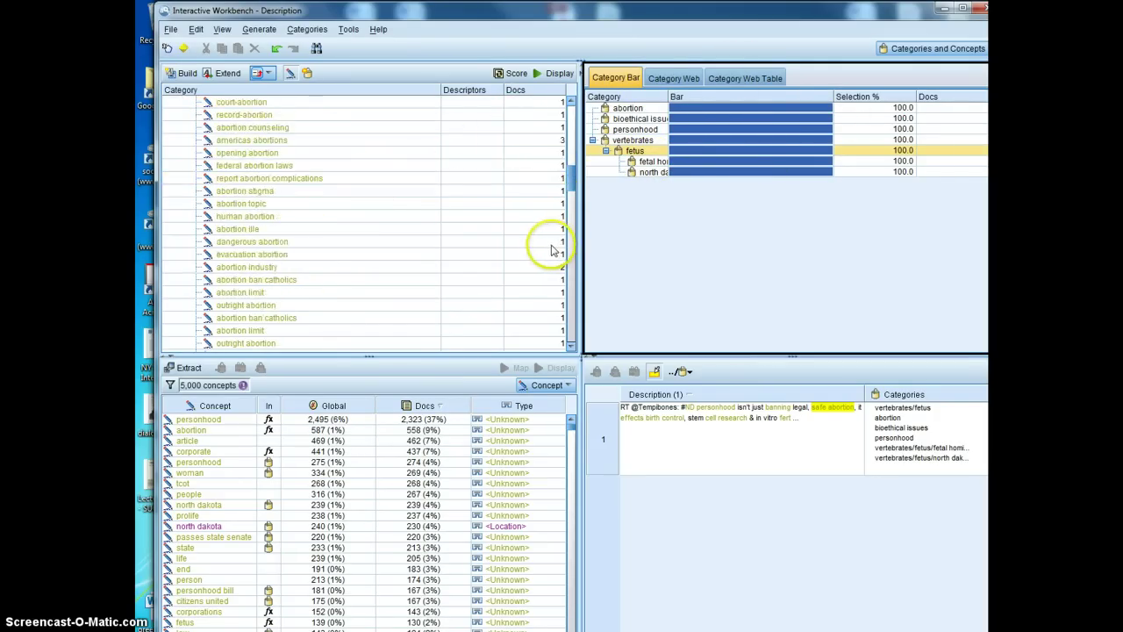
click(287, 231)
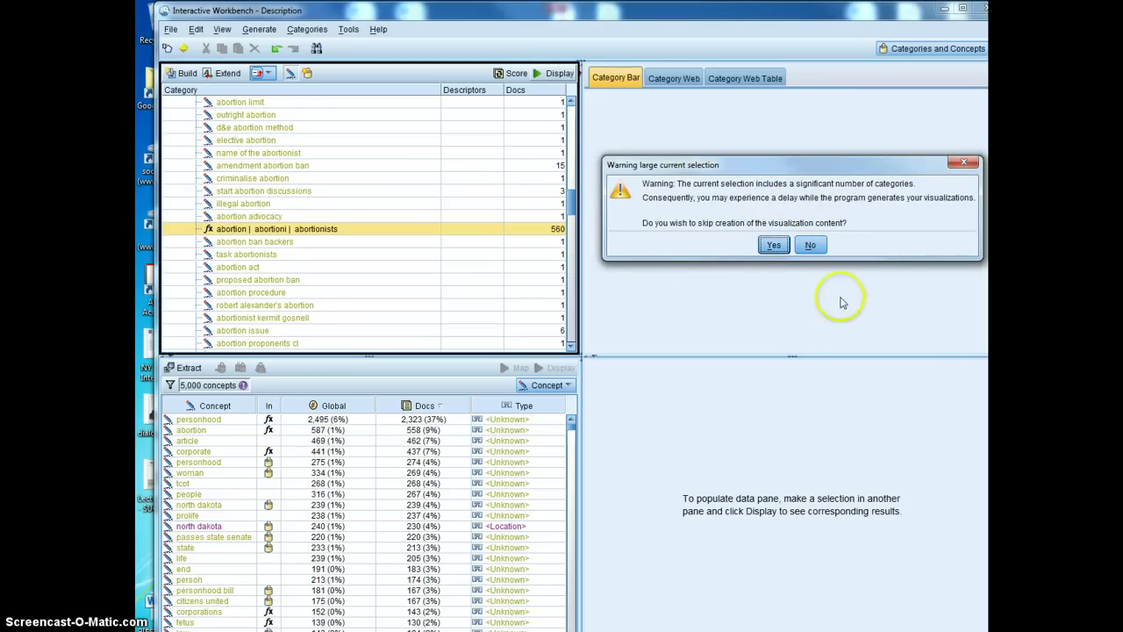
click(813, 246)
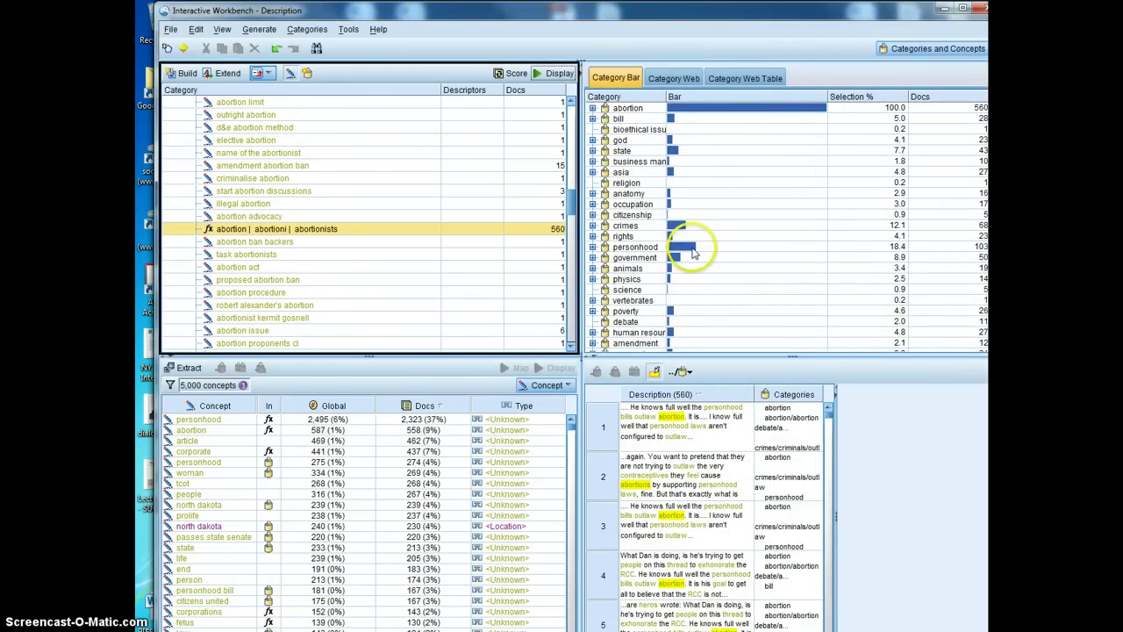
- Compare the categories that overlap with the abortion descriptor in the bar chart, focusing on personhood's selection percentage
scroll(698, 245, down, 3)
scroll(700, 342, up, 3)
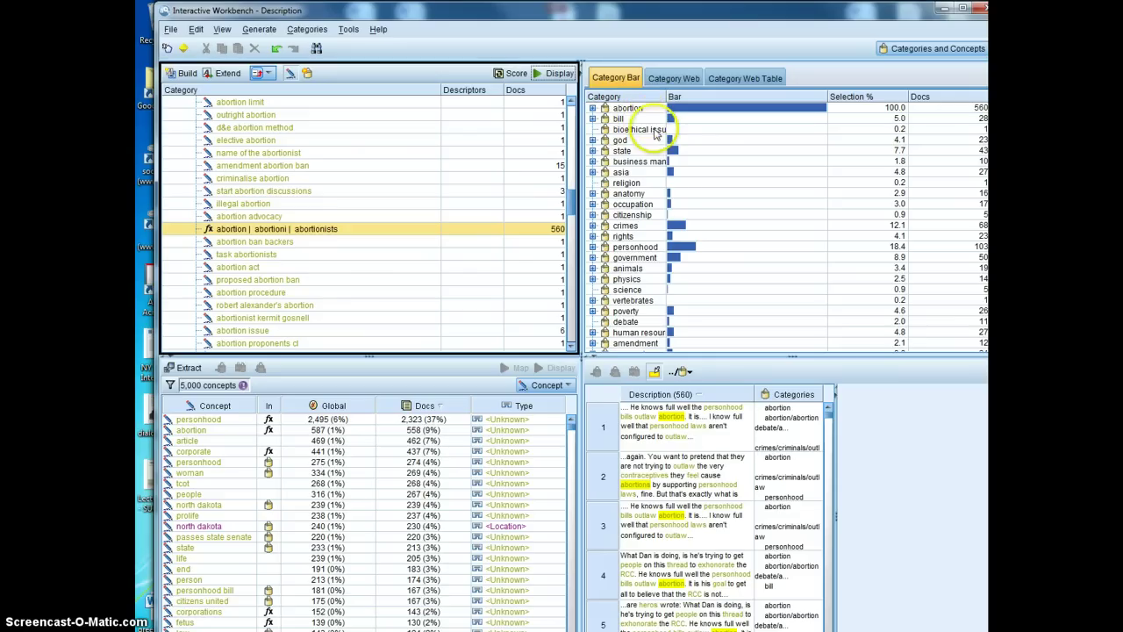
click(650, 249)
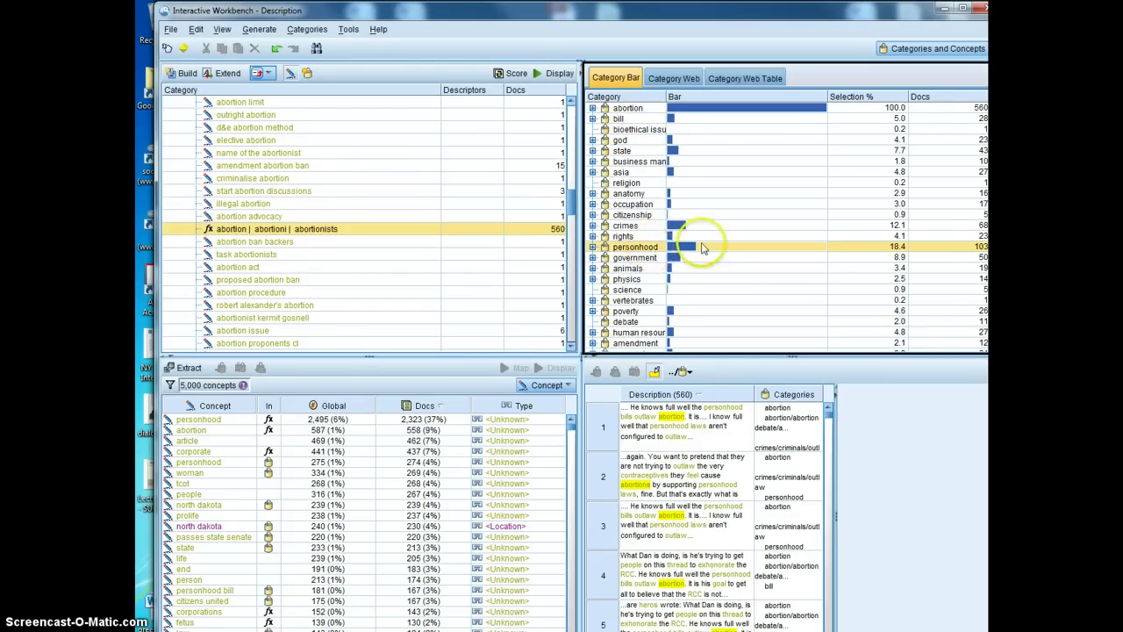
scroll(828, 243, down, 1)
scroll(864, 224, up, 1)
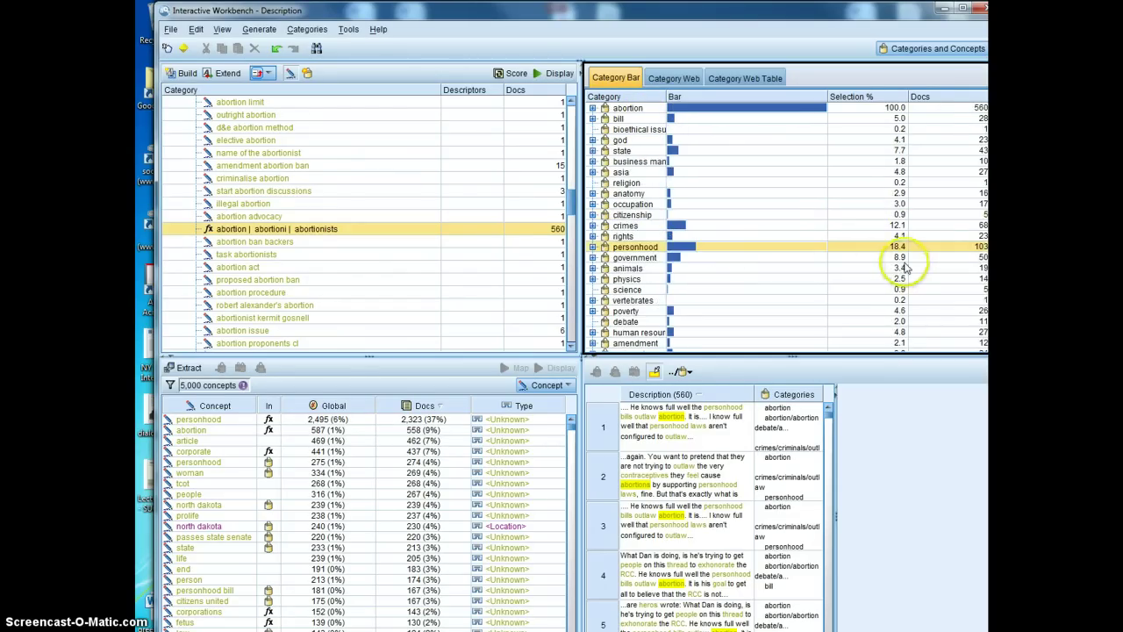
scroll(907, 263, down, 3)
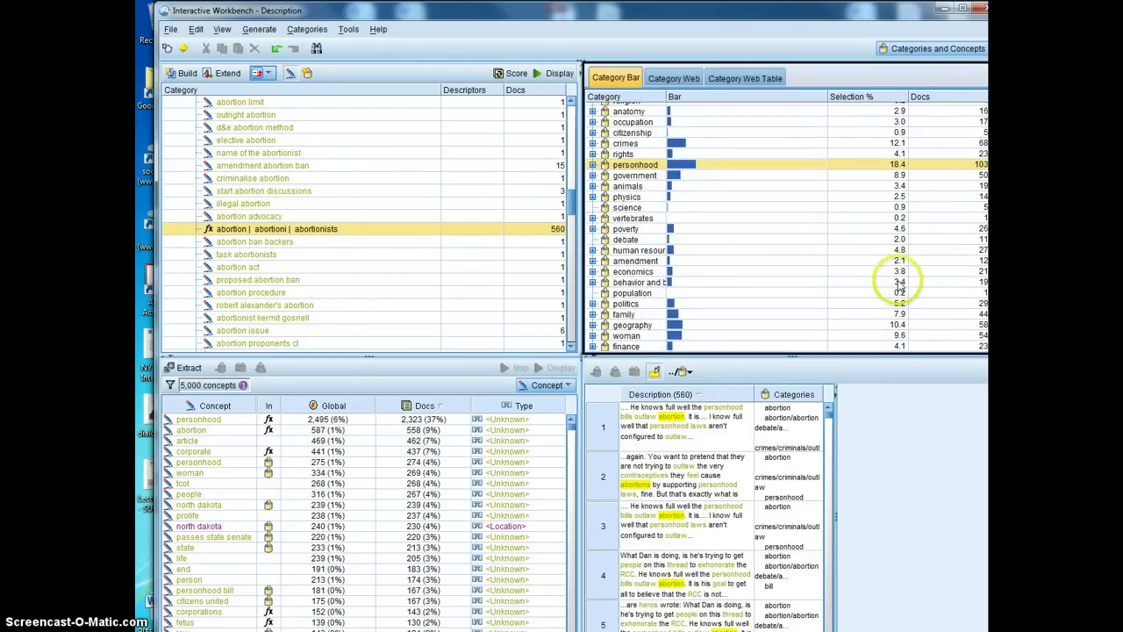
- Expand geography in the category bar chart through america, north america and u.s. to u.s.a, and widen the Category column to show full names
click(901, 325)
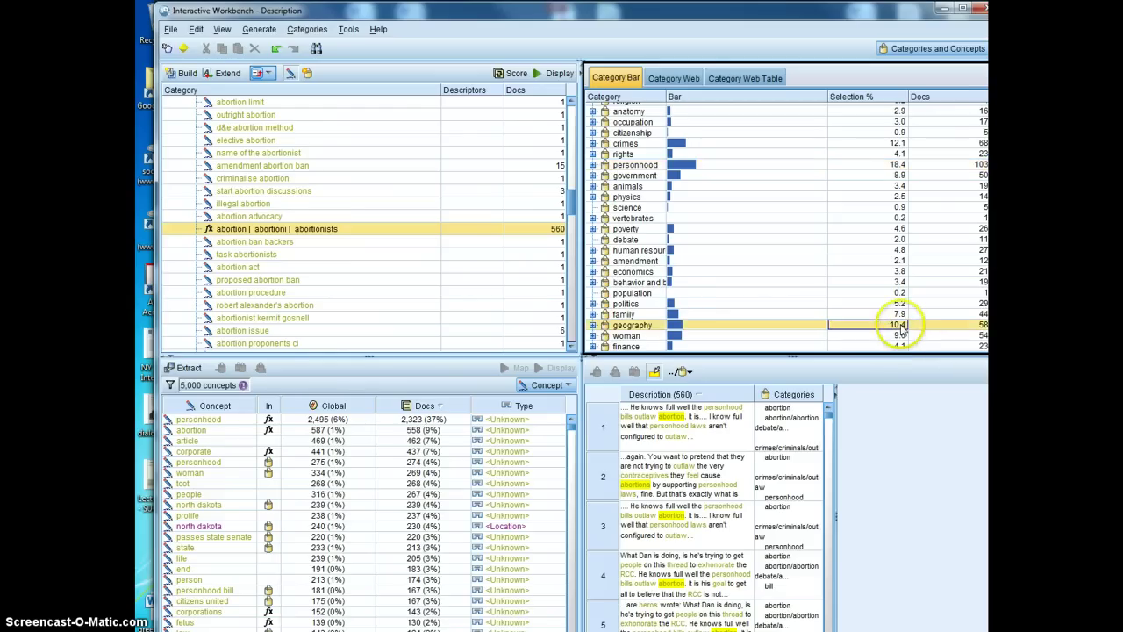
click(592, 325)
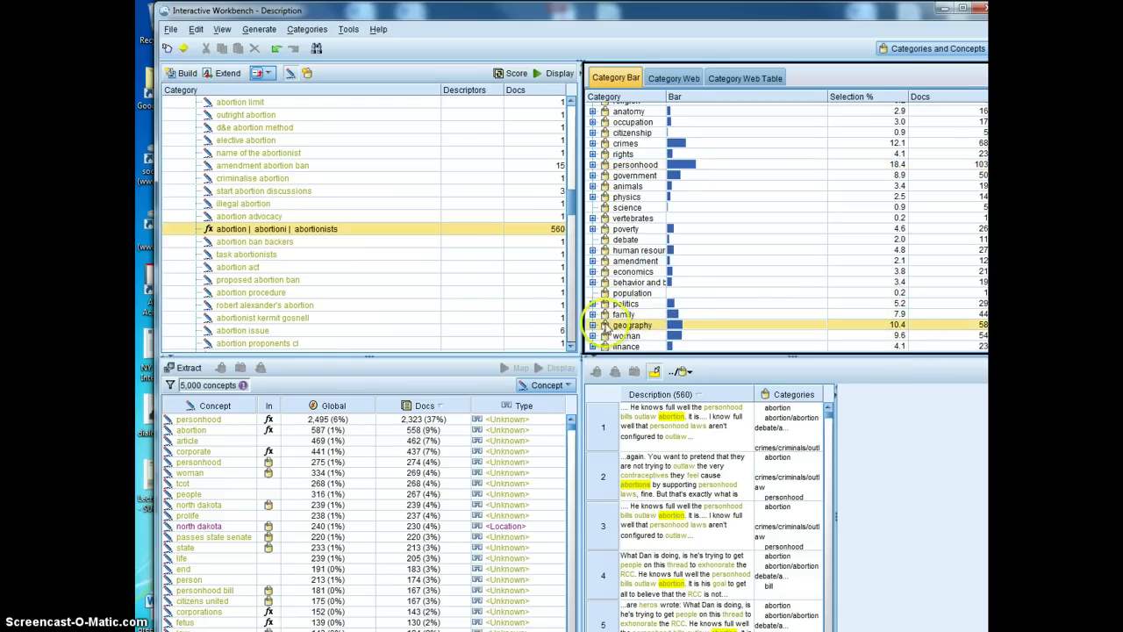
scroll(594, 329, down, 1)
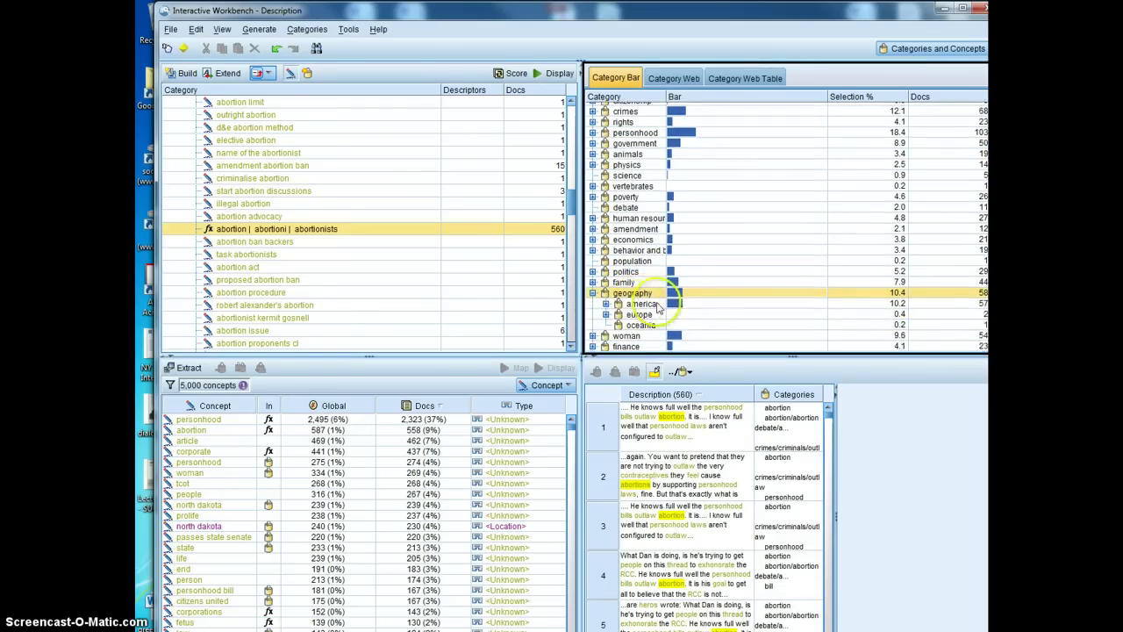
click(815, 303)
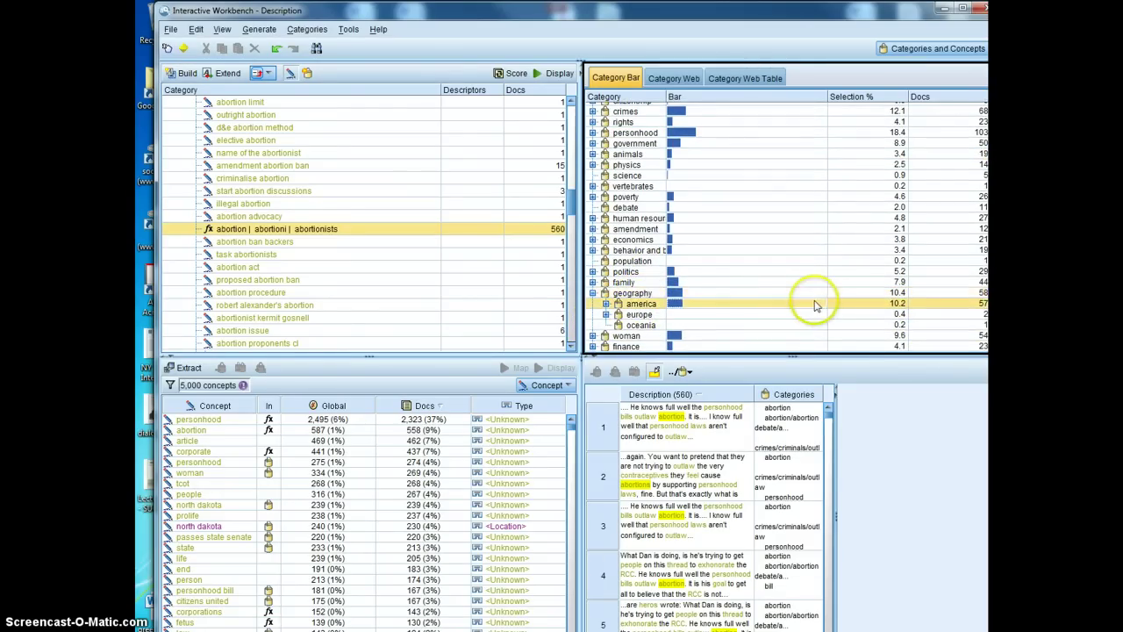
click(605, 304)
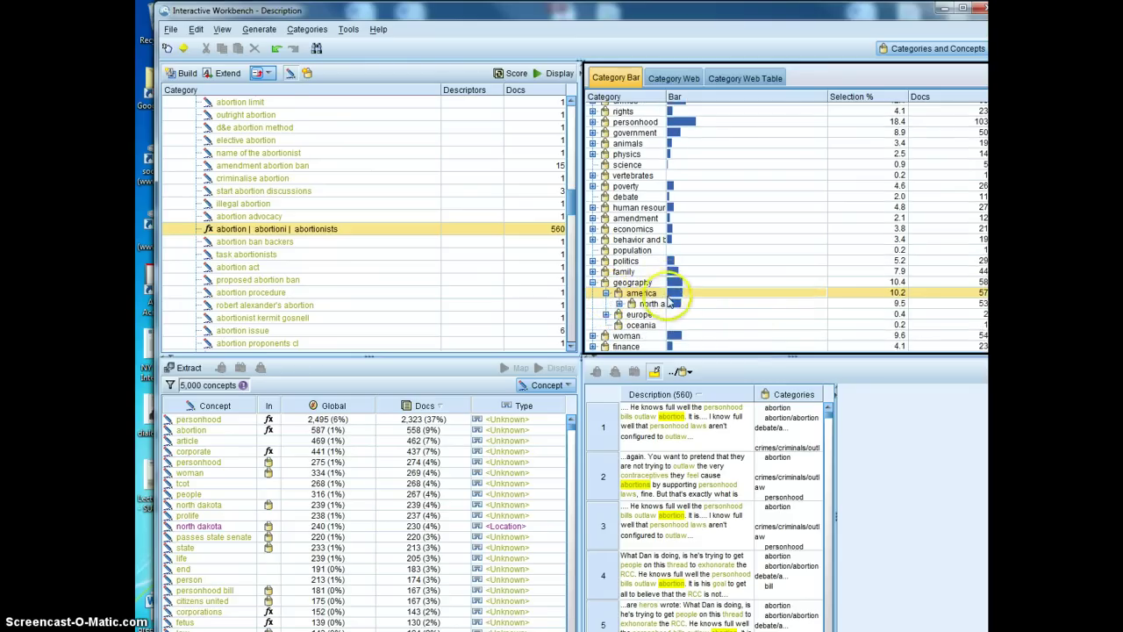
click(669, 303)
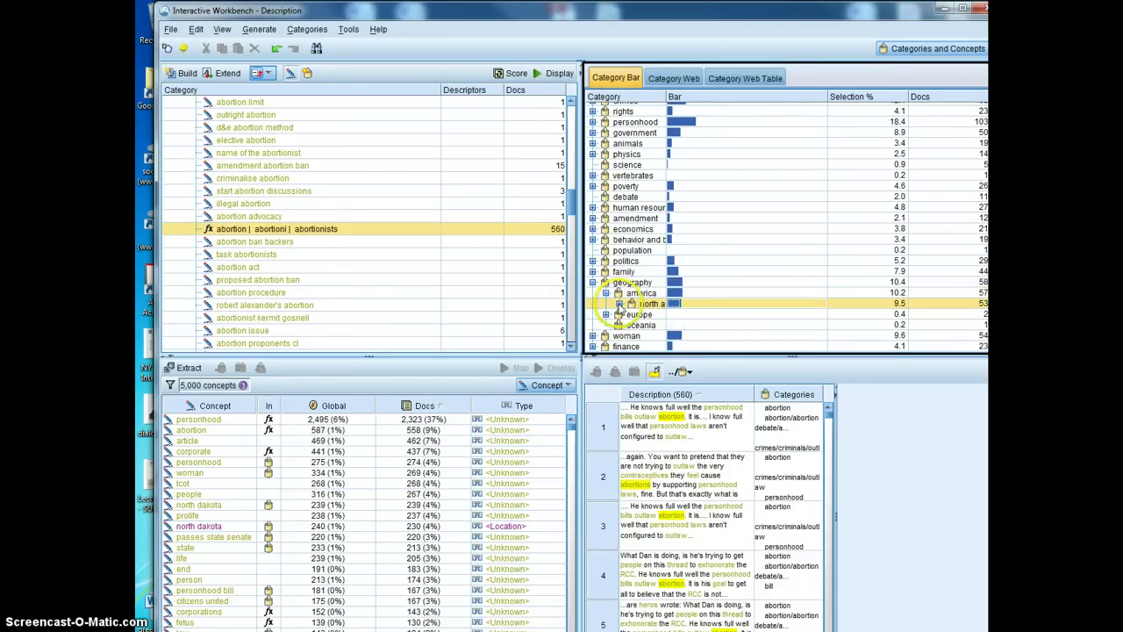
click(618, 303)
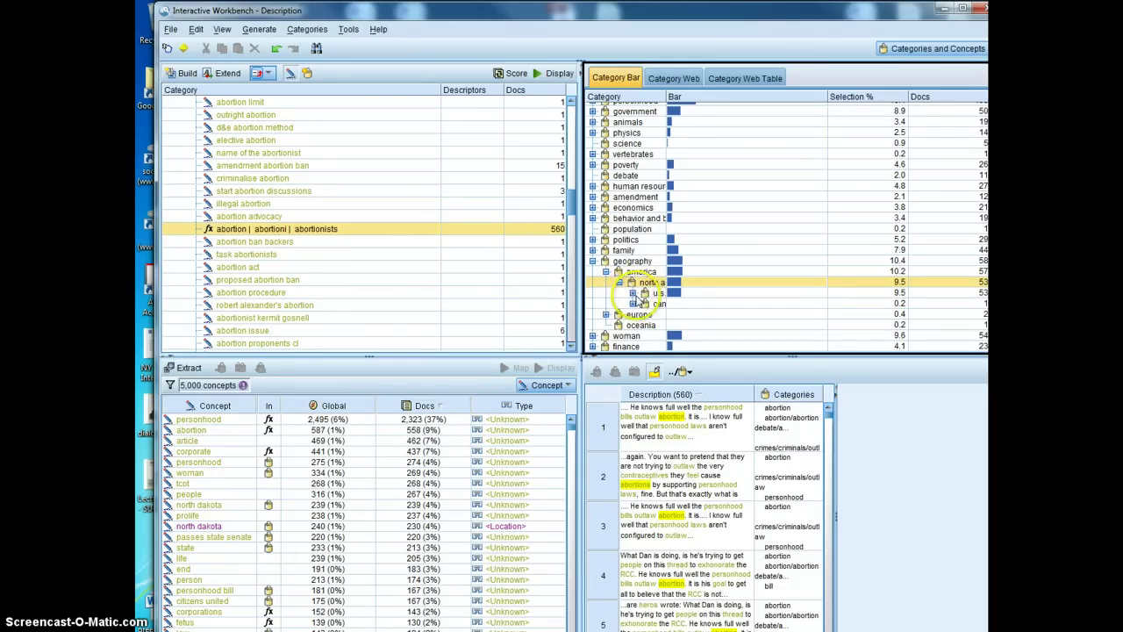
click(634, 294)
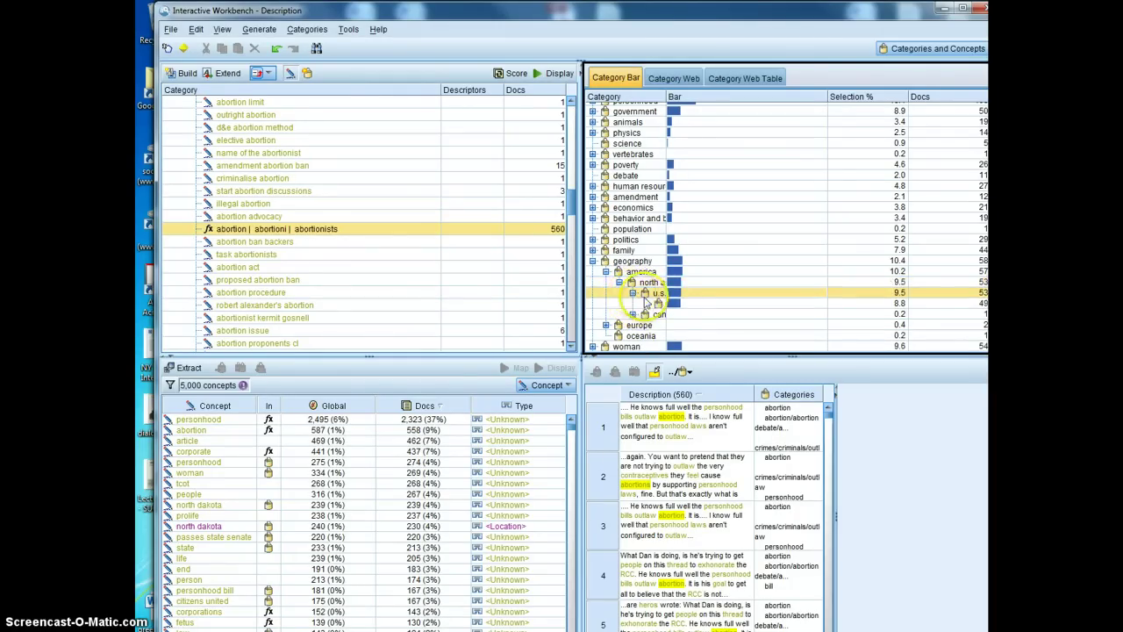
click(660, 303)
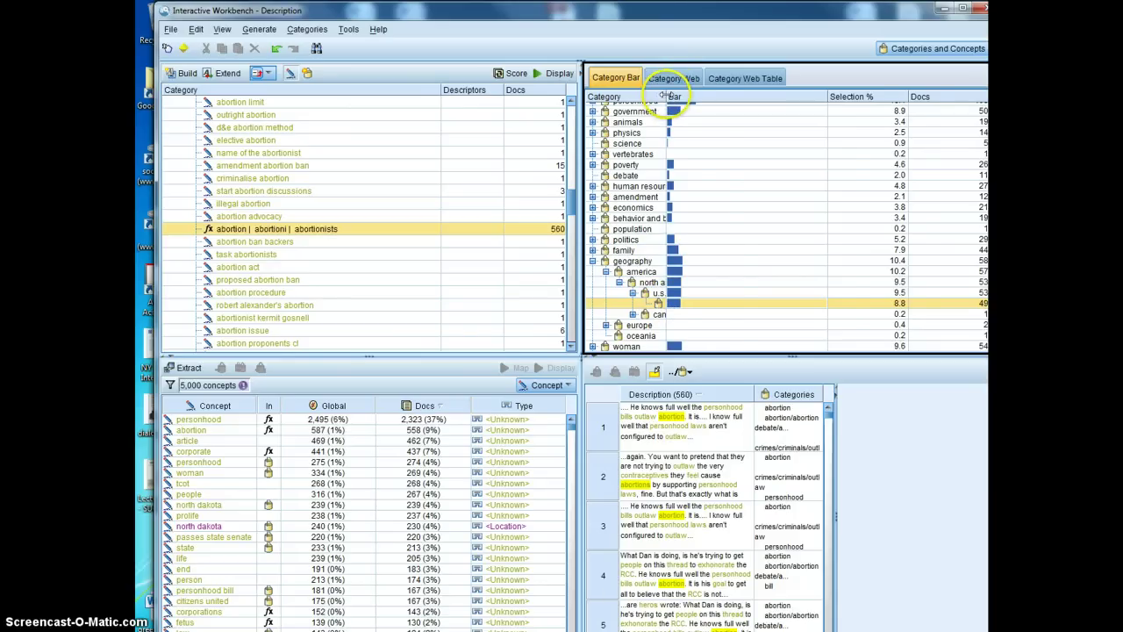
drag(665, 95, 732, 87)
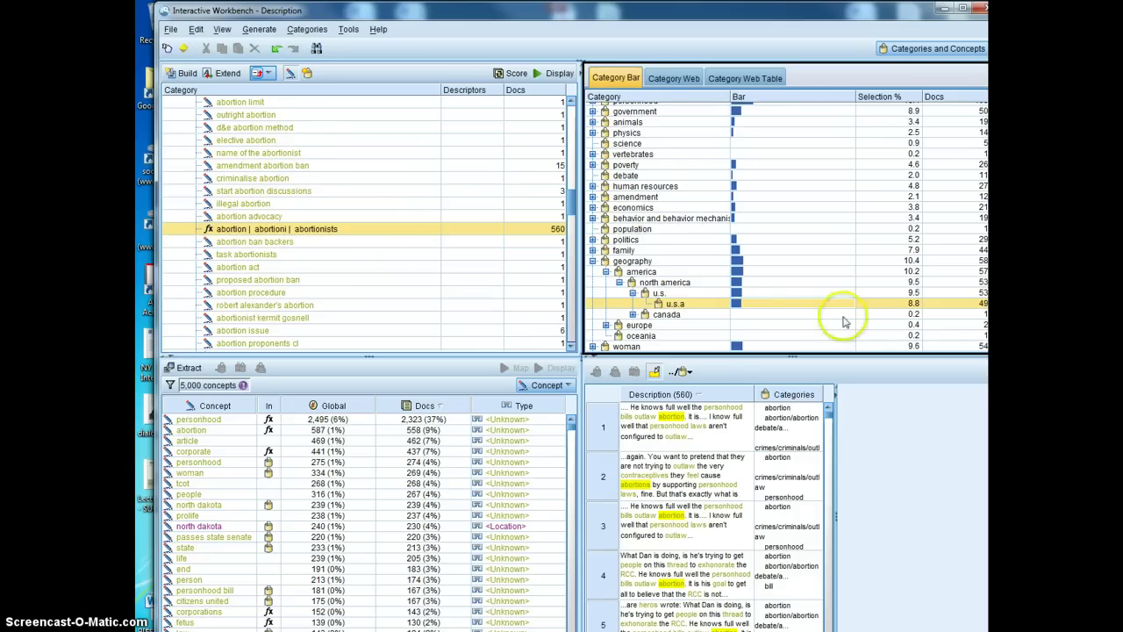
- Show the category web for the abortion descriptor with only the highest level categories
click(685, 83)
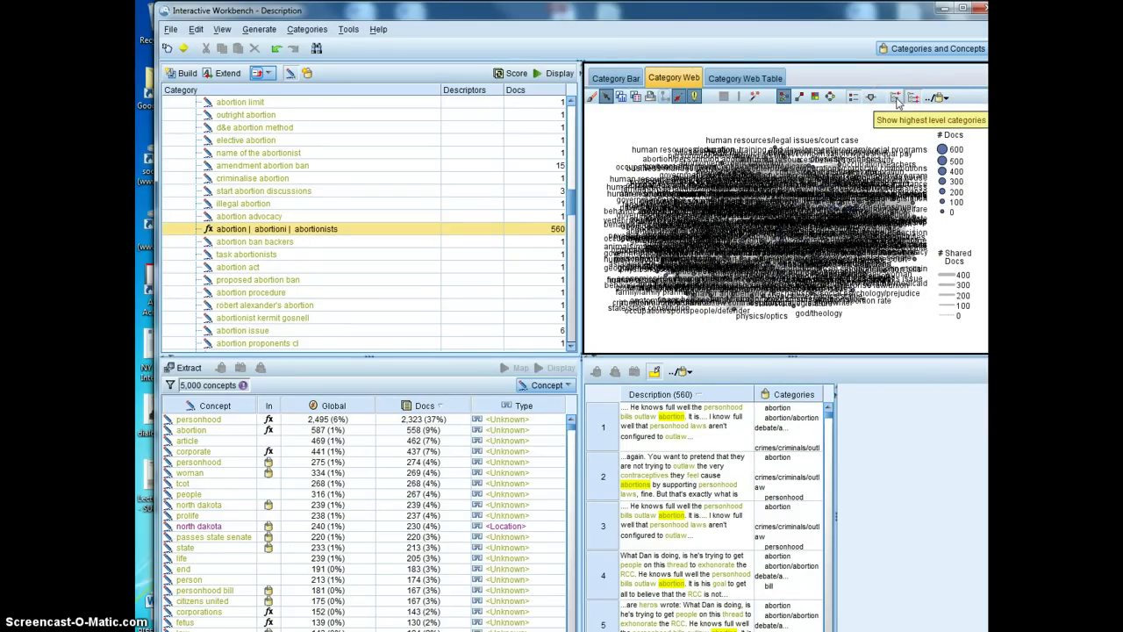
click(895, 98)
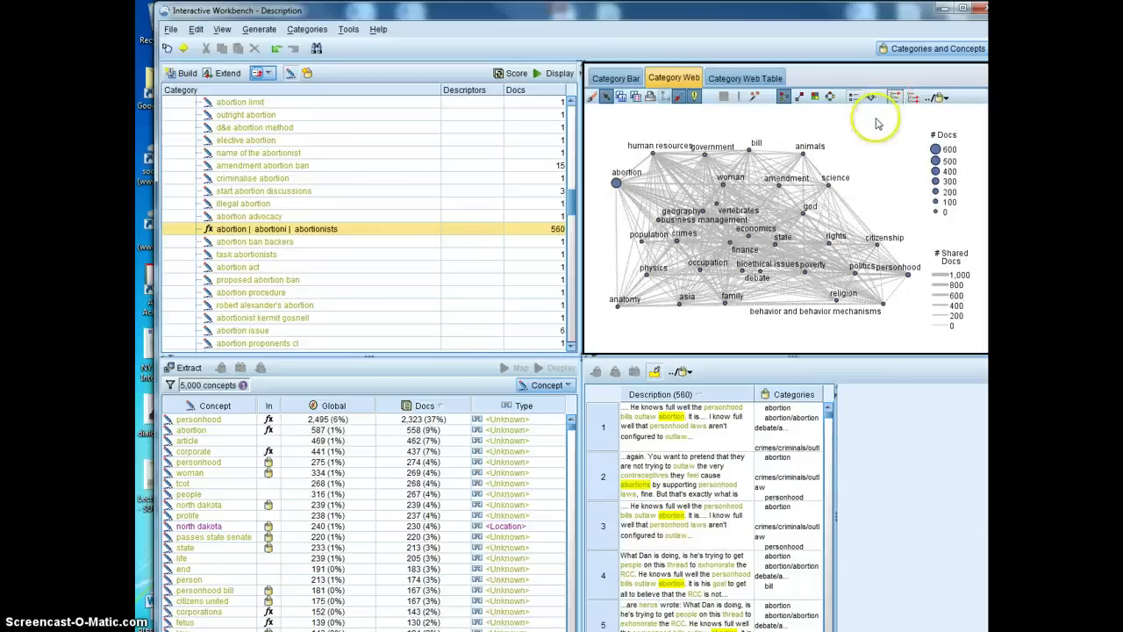
- Collapse the bioethical issues category and display its records and category web, without skipping the visualization content
scroll(268, 215, up, 15)
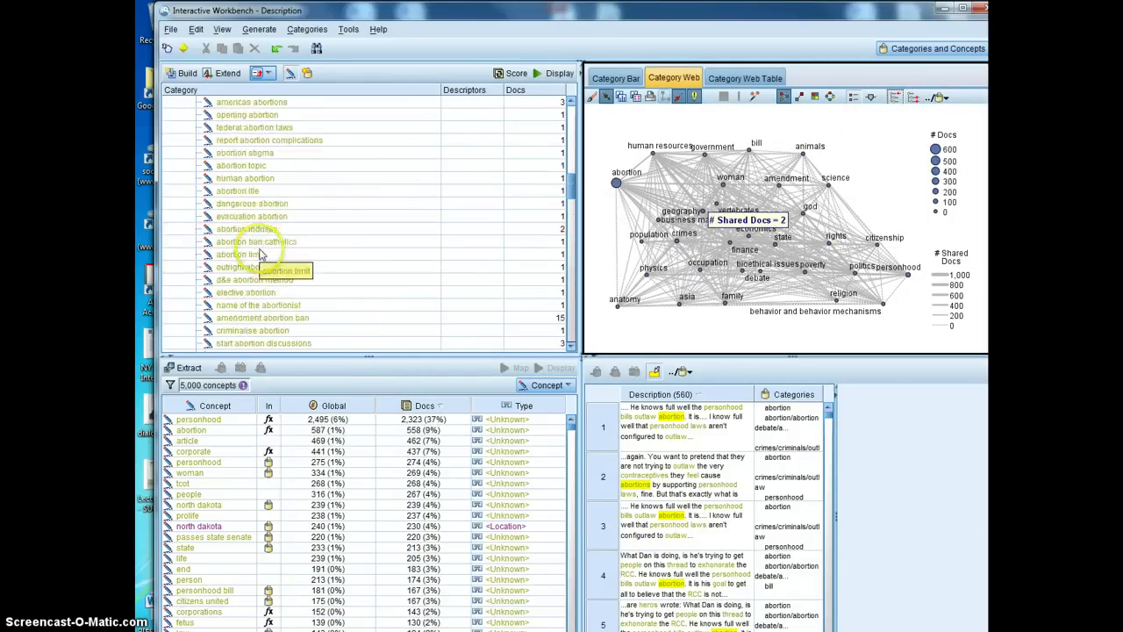
scroll(211, 202, up, 1)
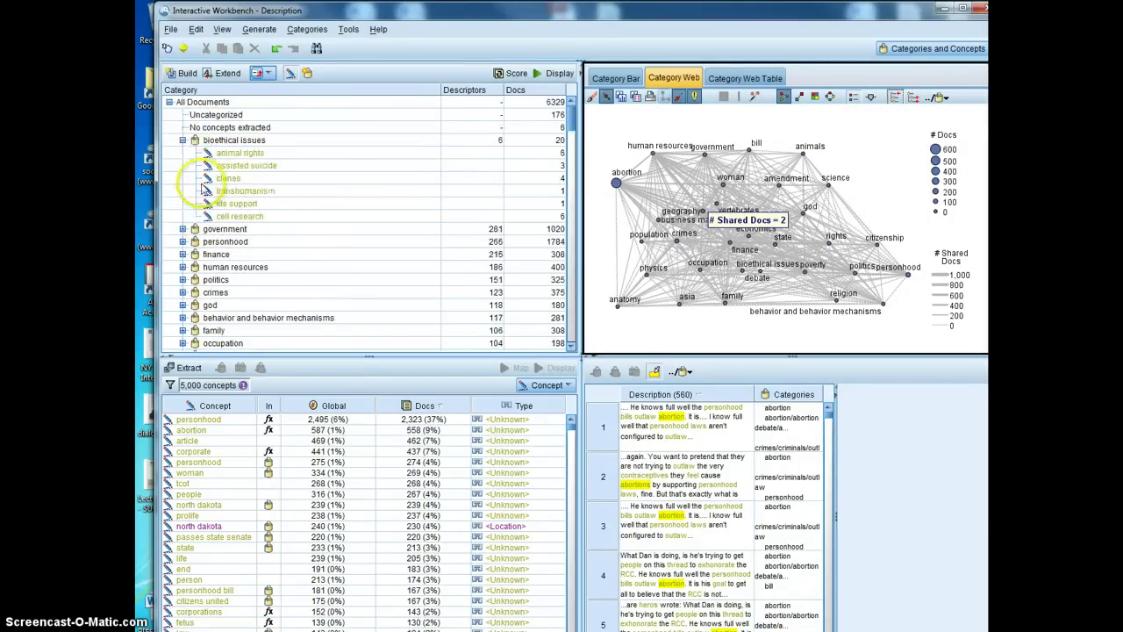
click(183, 140)
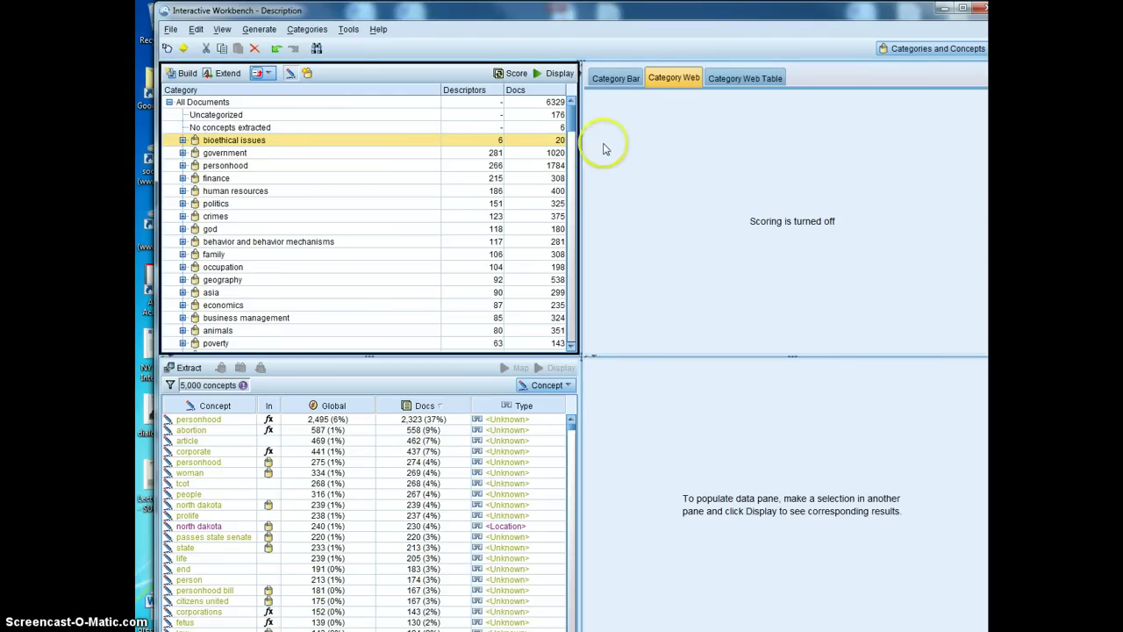
click(676, 78)
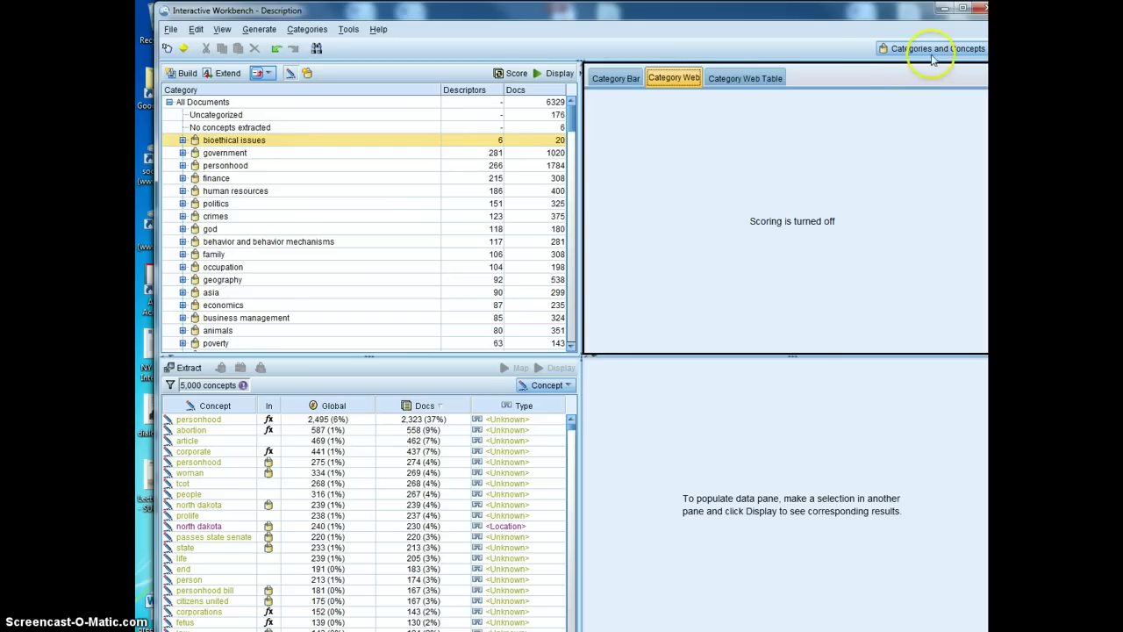
click(556, 74)
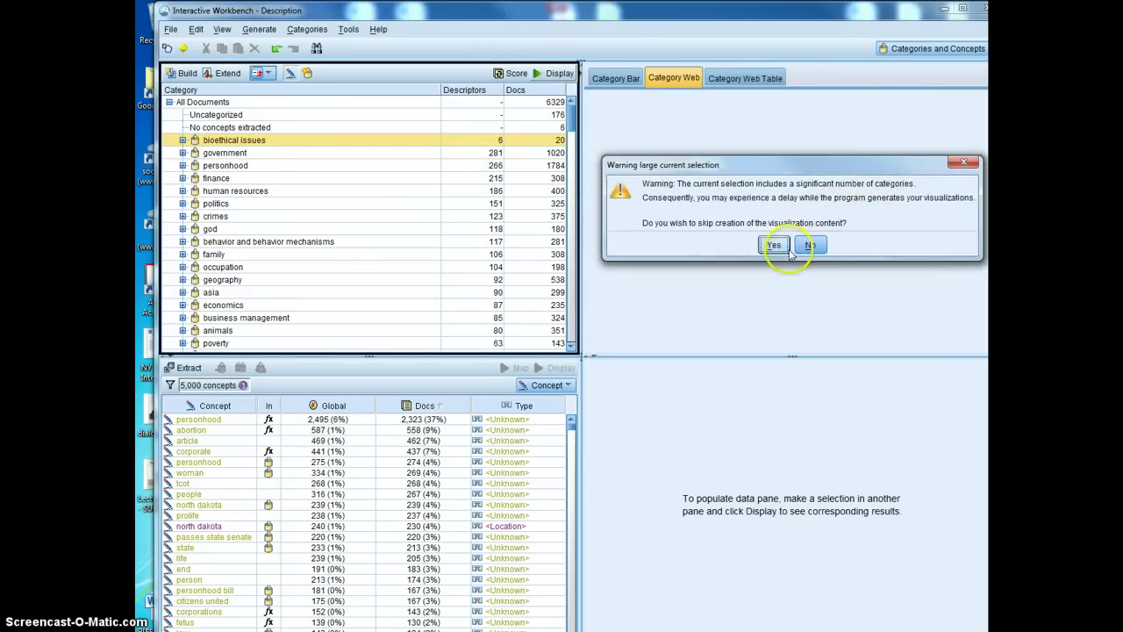
click(809, 245)
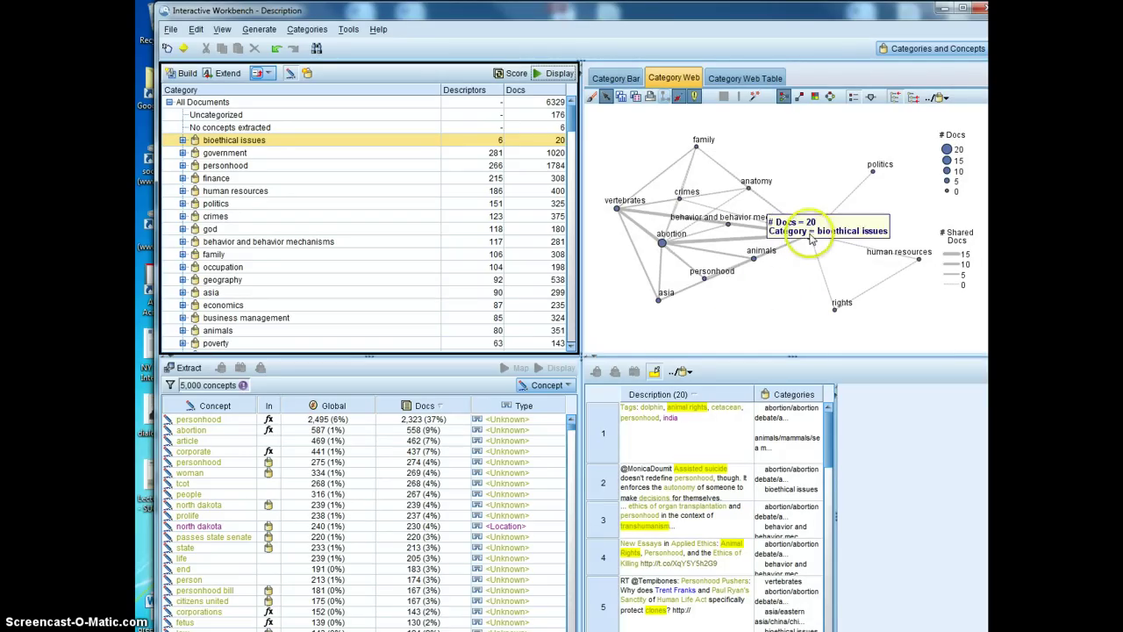
- Reposition the bioethical issues and abortion nodes in the category web so that their links are easier to distinguish
mouse_move(809, 235)
mouse_down()
mouse_move(792, 313)
mouse_move(797, 224)
mouse_up()
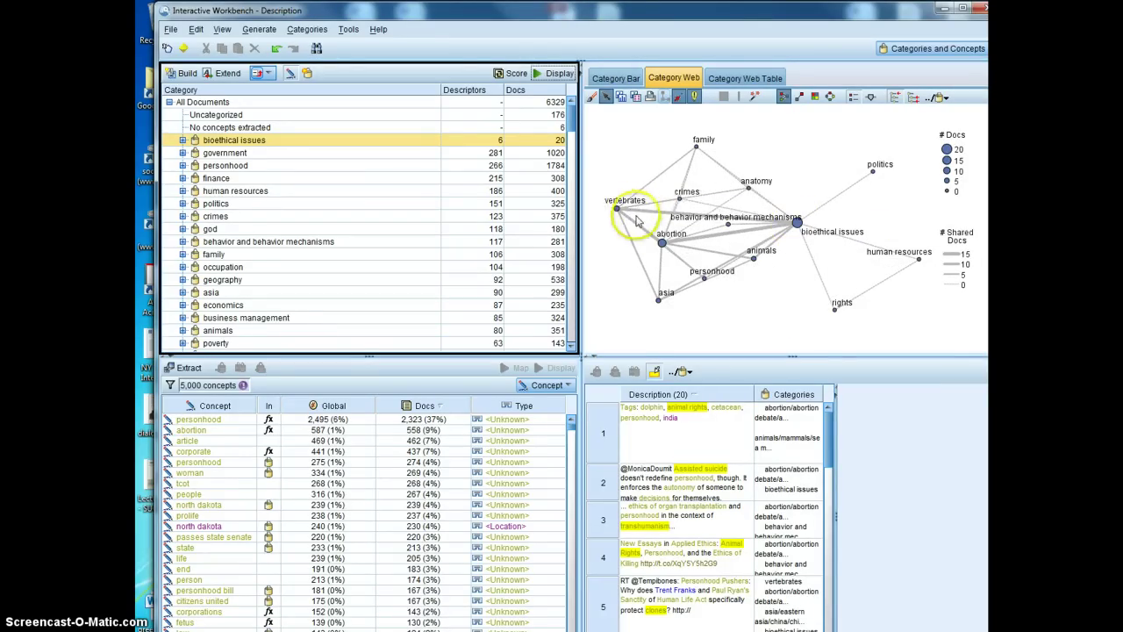
mouse_move(662, 250)
drag(663, 250, 622, 282)
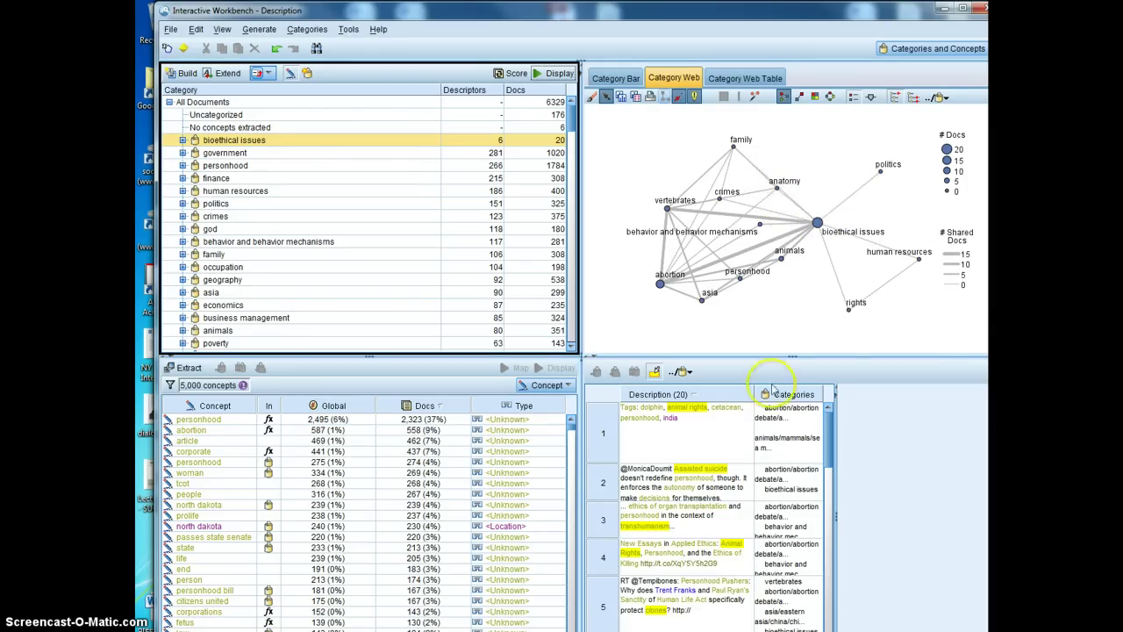
- Read through the bioethical issues records, examining their highlighted descriptors and the other categories assigned to each record
scroll(778, 498, down, 5)
scroll(779, 497, up, 5)
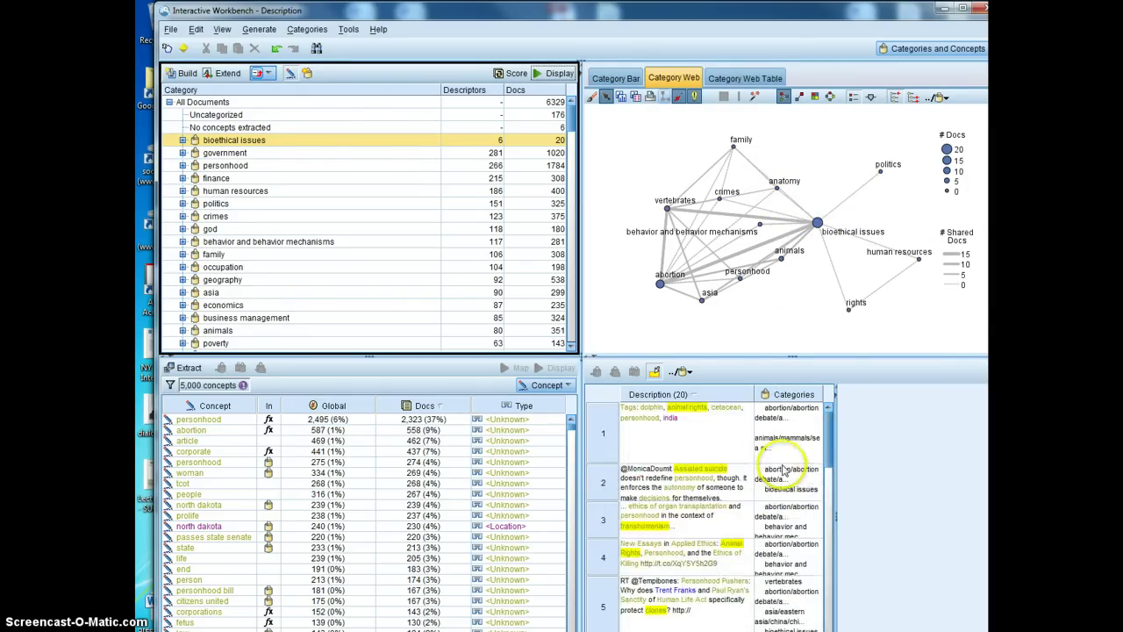
scroll(784, 471, down, 4)
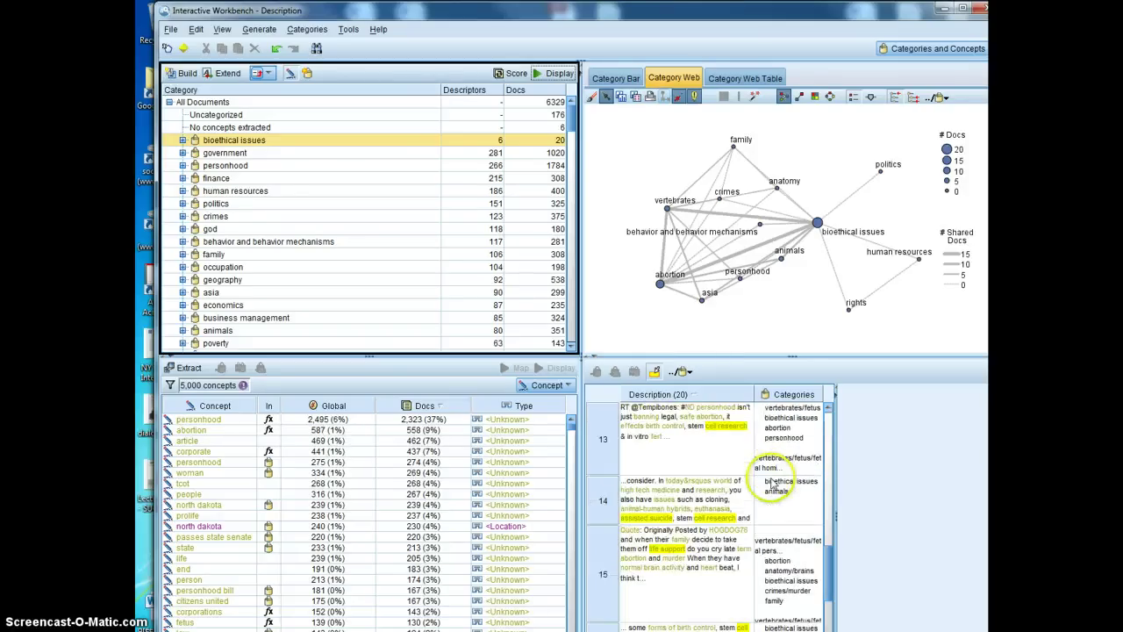
scroll(771, 483, up, 4)
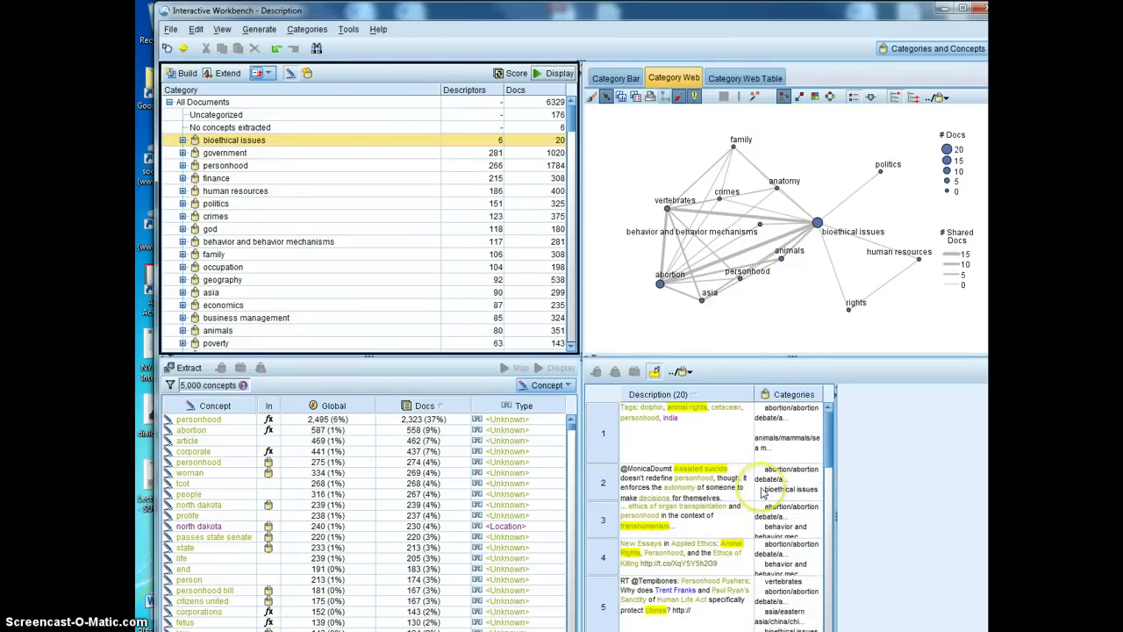
click(904, 619)
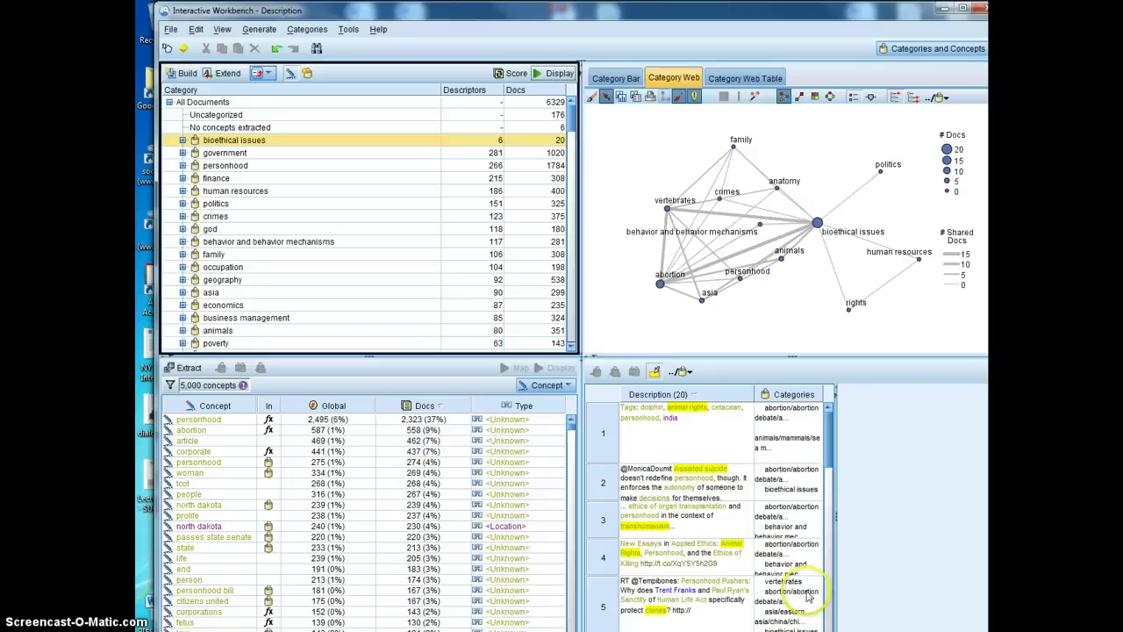
scroll(754, 562, down, 5)
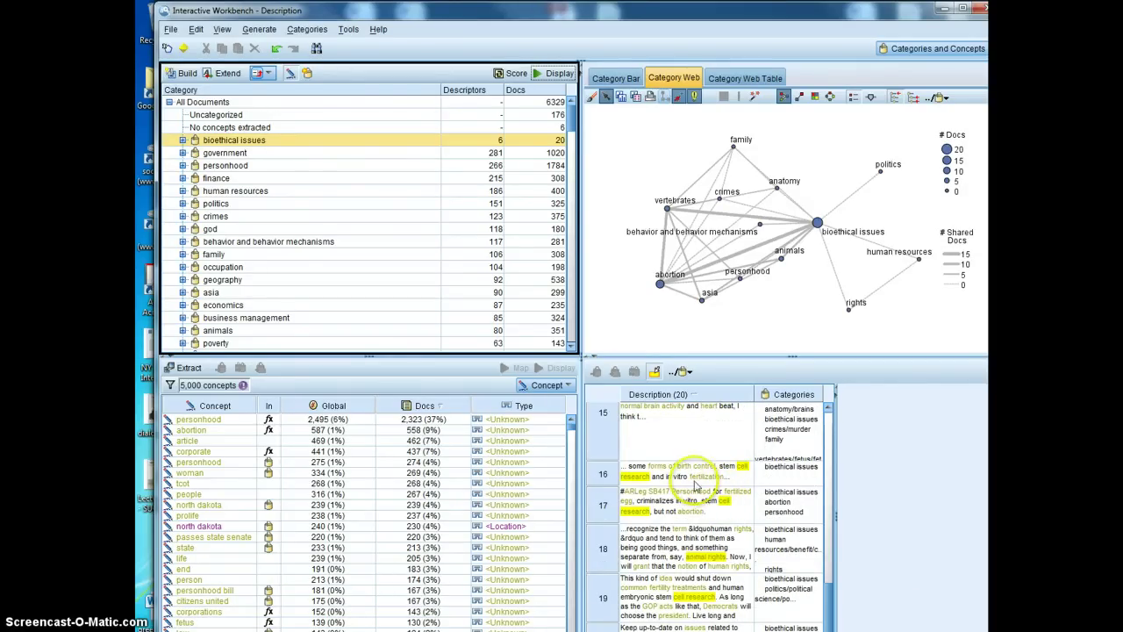
scroll(706, 505, up, 5)
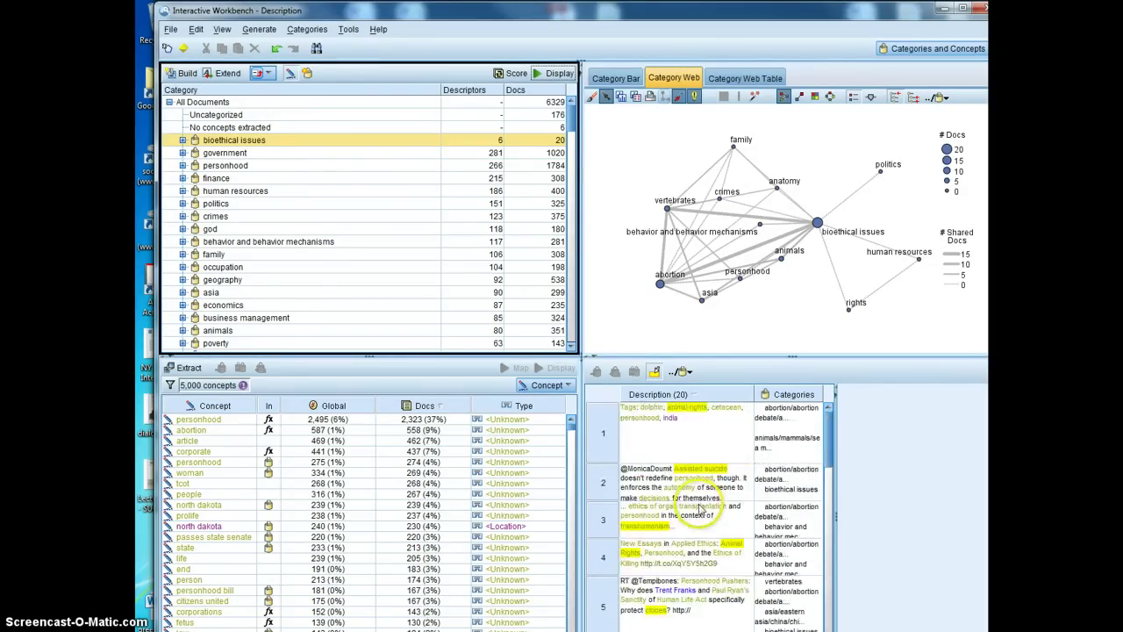
scroll(698, 525, down, 5)
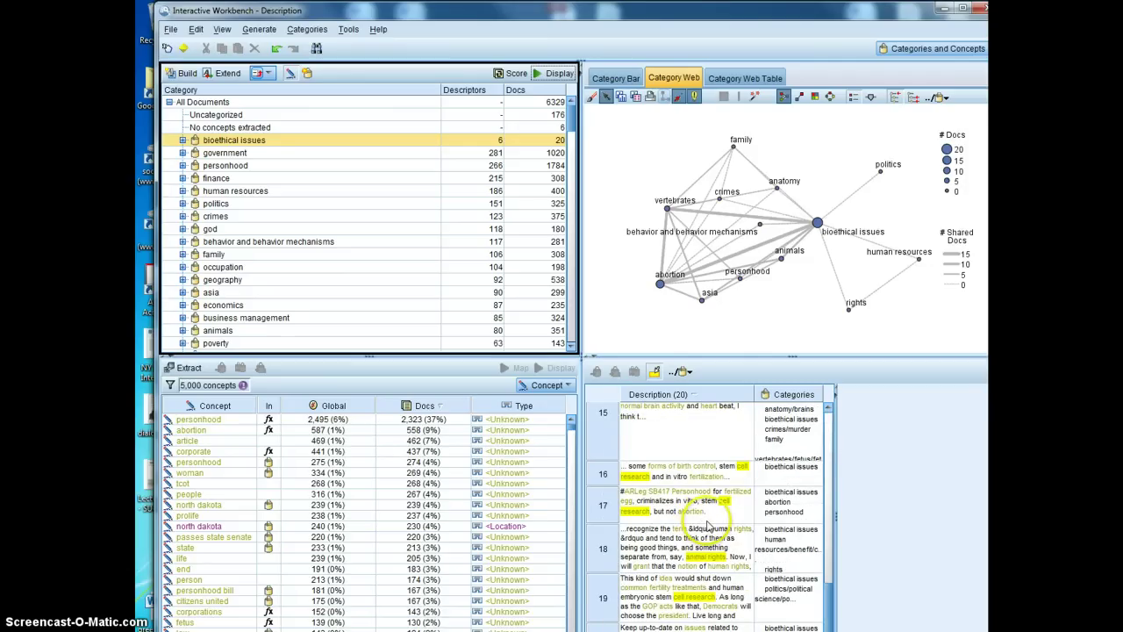
scroll(698, 525, up, 5)
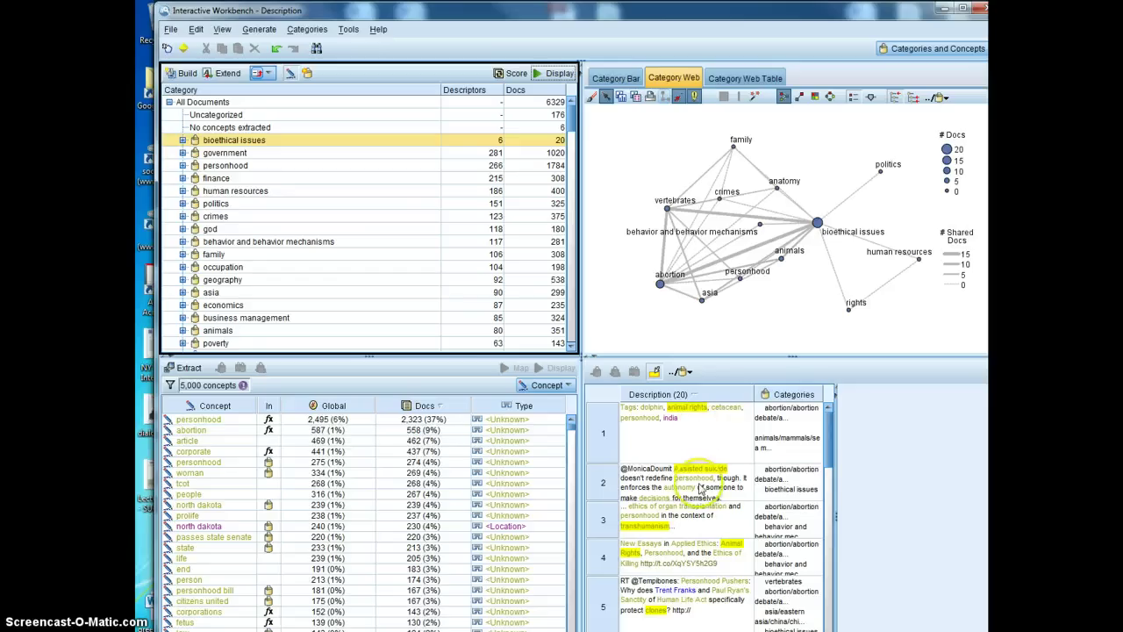
- Preview the first bioethical issues record's full text, and show the overlapping categories in the category bar chart
click(700, 458)
scroll(702, 456, down, 4)
scroll(702, 457, up, 4)
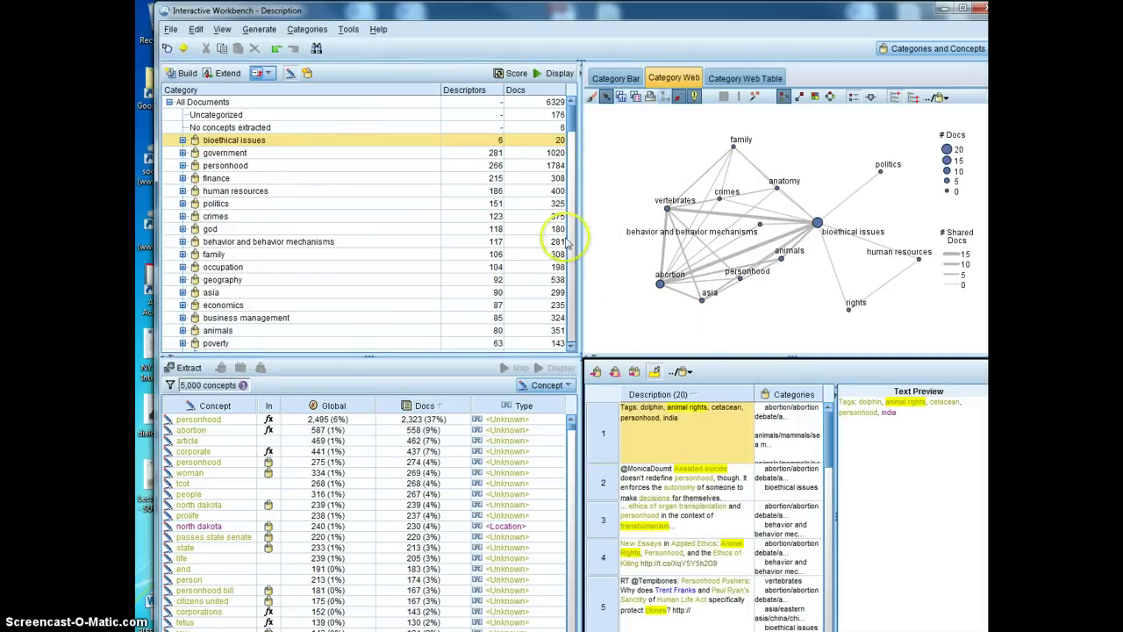
click(612, 77)
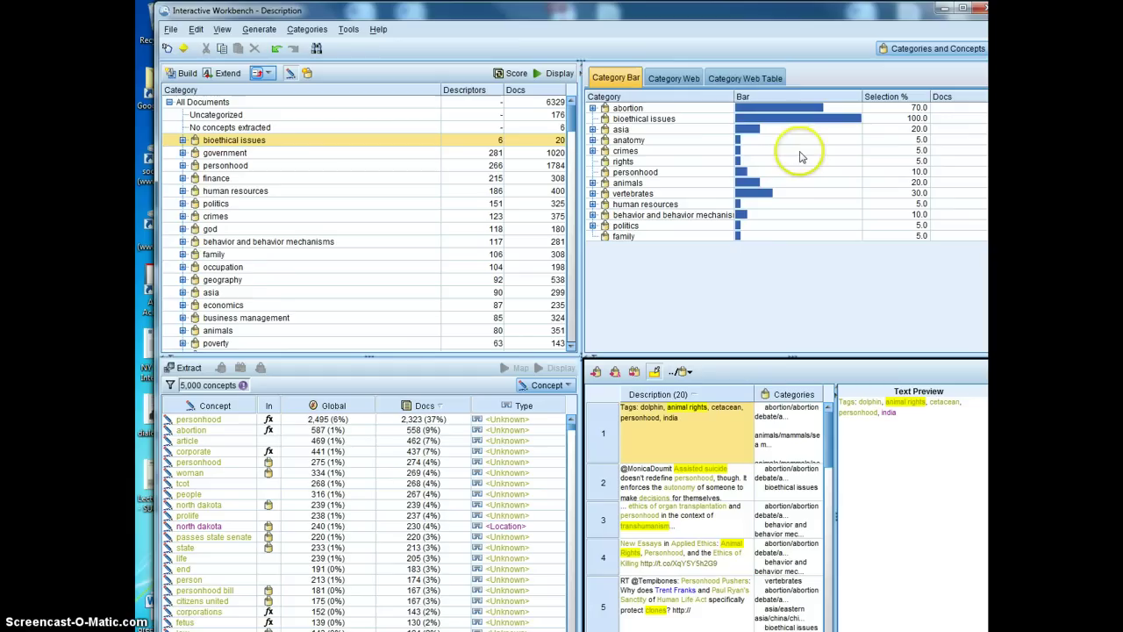